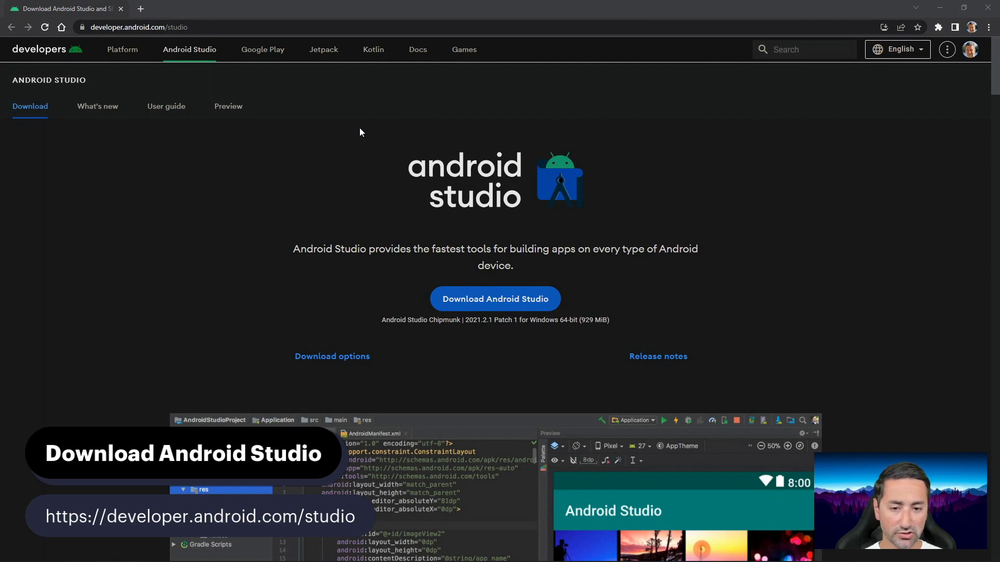
- Restore the browser to a smaller window and place it in the upper middle of the desktop
click(489, 307)
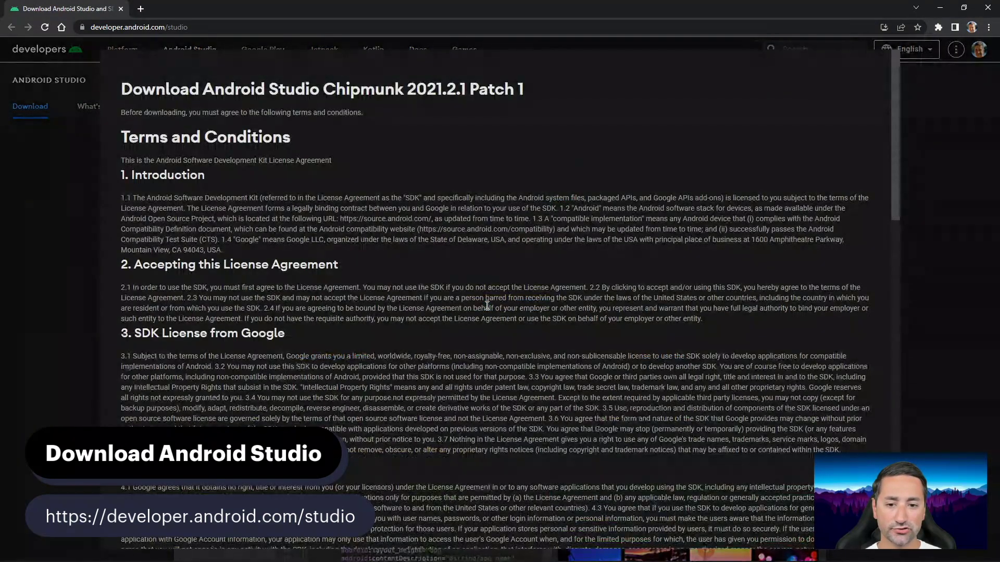
scroll(305, 372, down, 20)
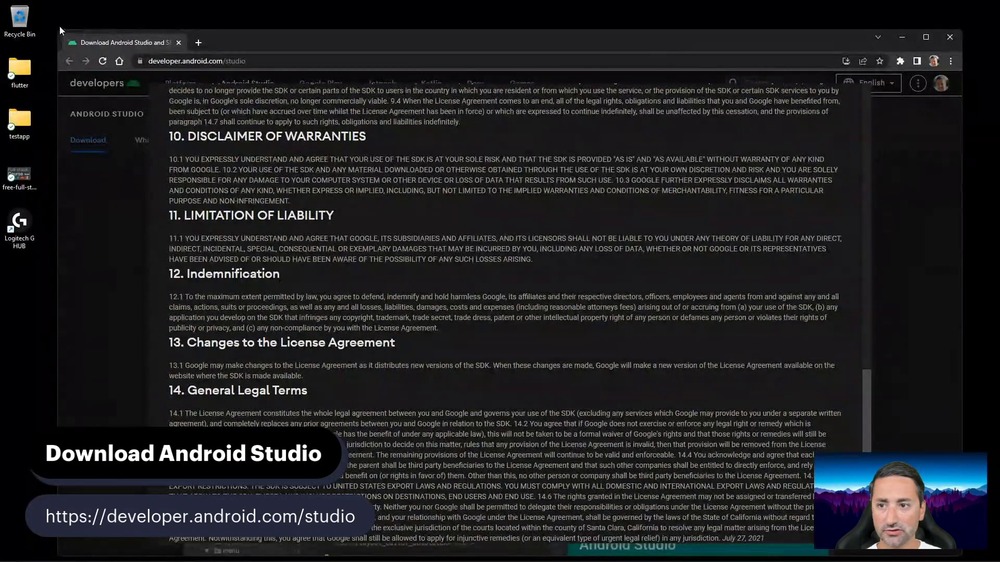
drag(132, 76, 326, 106)
drag(631, 116, 510, 15)
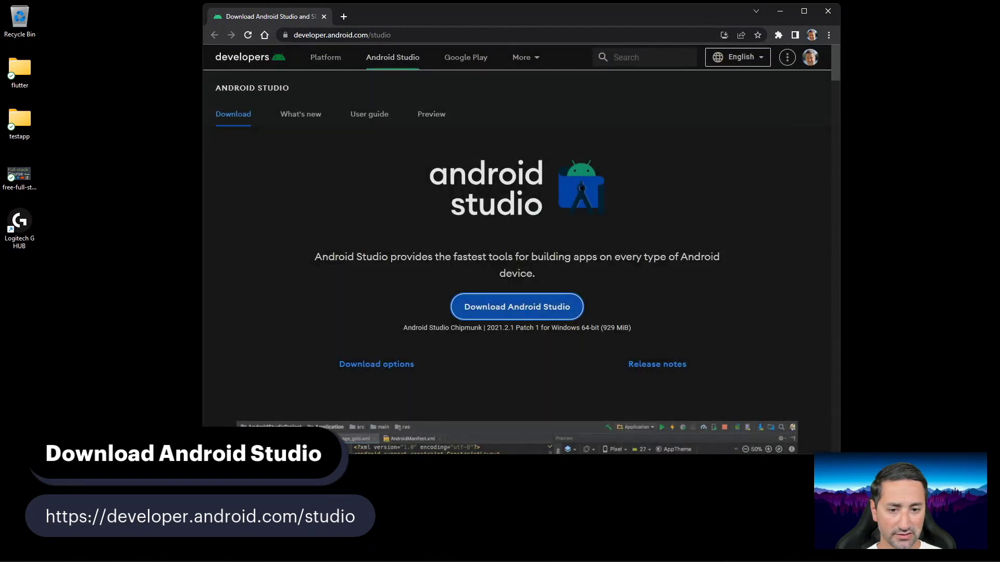
drag(841, 390, 856, 391)
drag(844, 451, 836, 376)
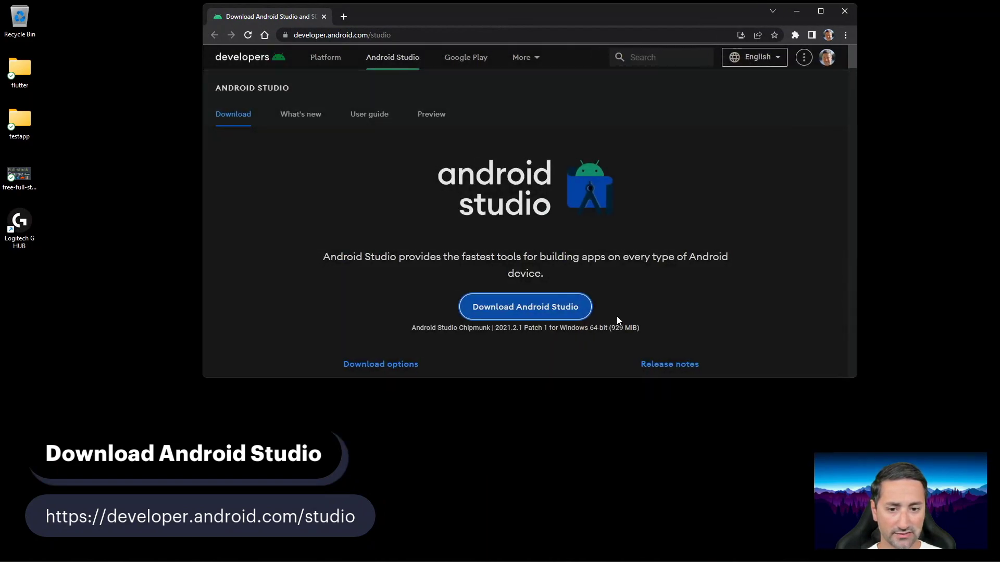
- Agree to the terms and conditions and download Android Studio Chipmunk 2021.2.1 Patch 1 for Windows
click(564, 307)
scroll(504, 277, down, 20)
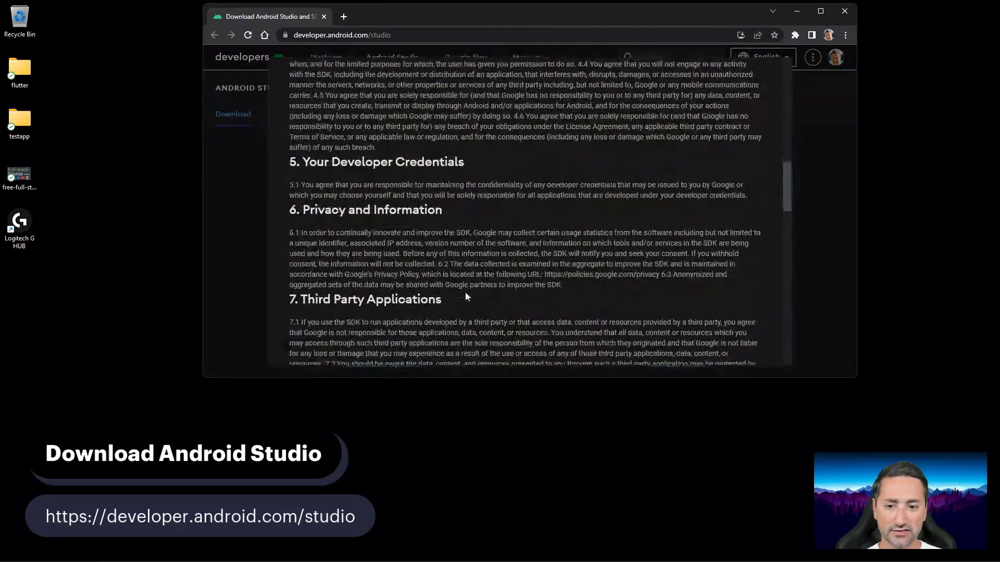
click(328, 274)
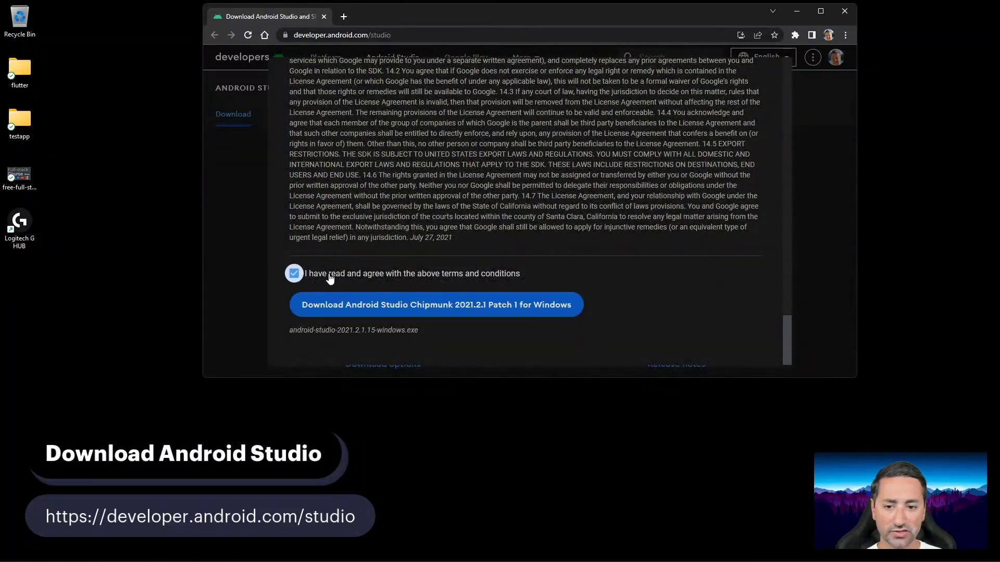
click(456, 308)
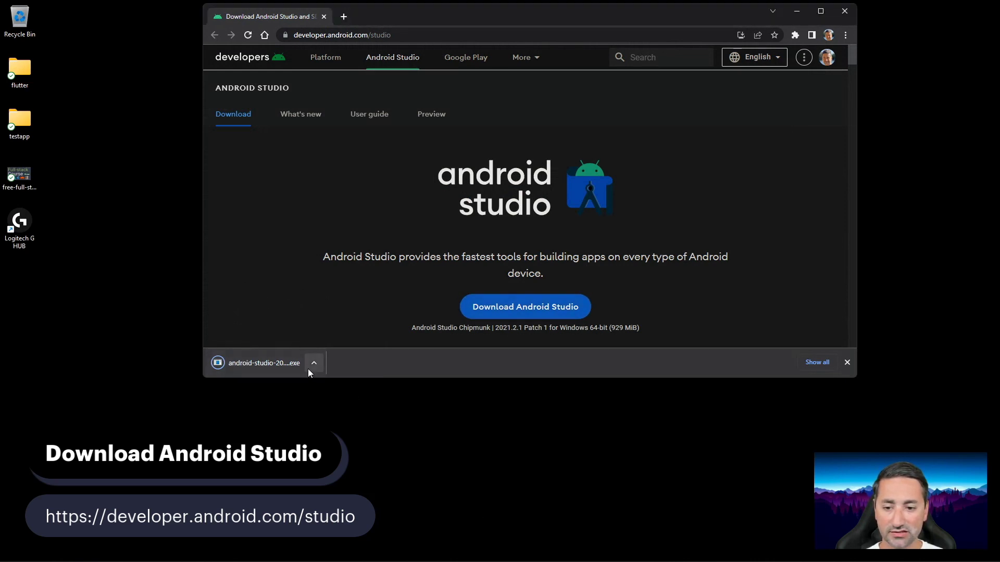
- Launch the downloaded Android Studio installer, closing the browser and bringing up the pending permission prompt
click(270, 364)
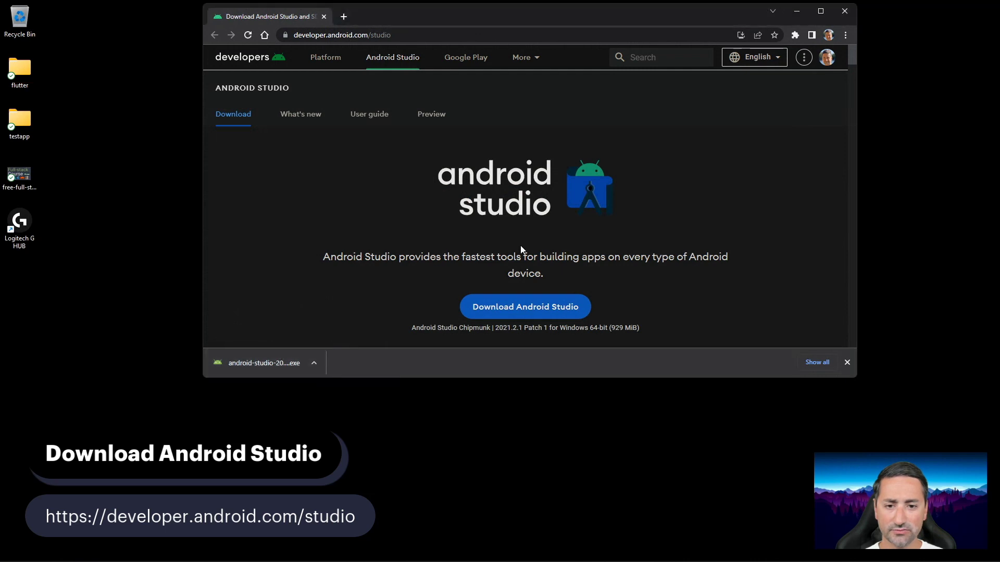
drag(560, 13, 536, 60)
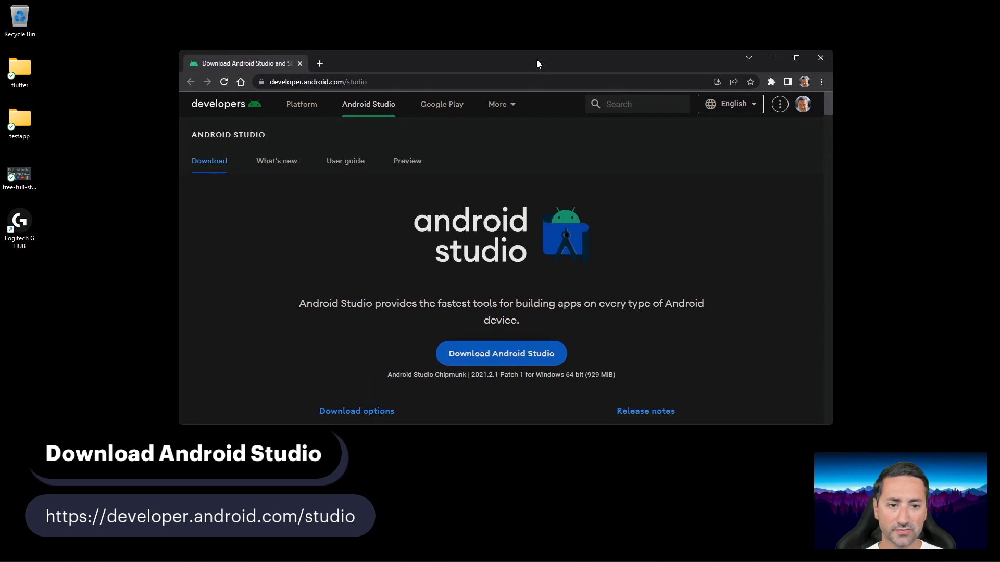
click(823, 59)
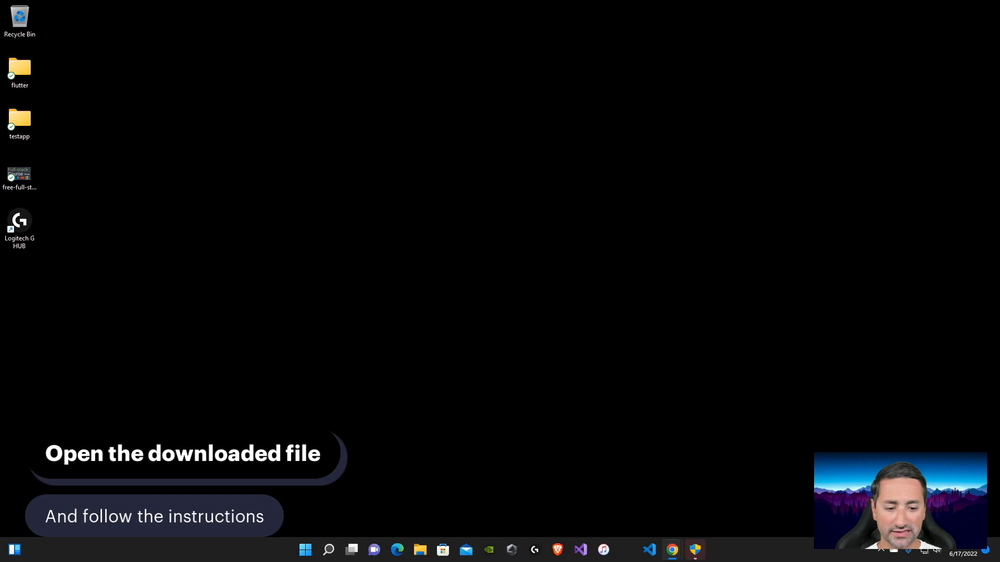
click(699, 552)
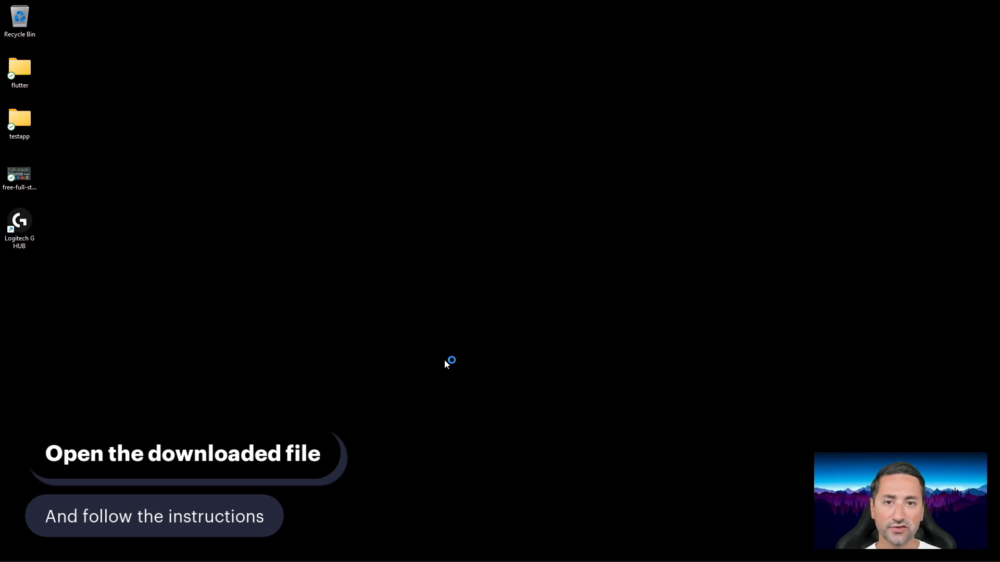
- Uninstall the previous Android Studio version from C:\Program Files\Android\Android Studio and confirm the removal of its program files
drag(489, 188, 471, 154)
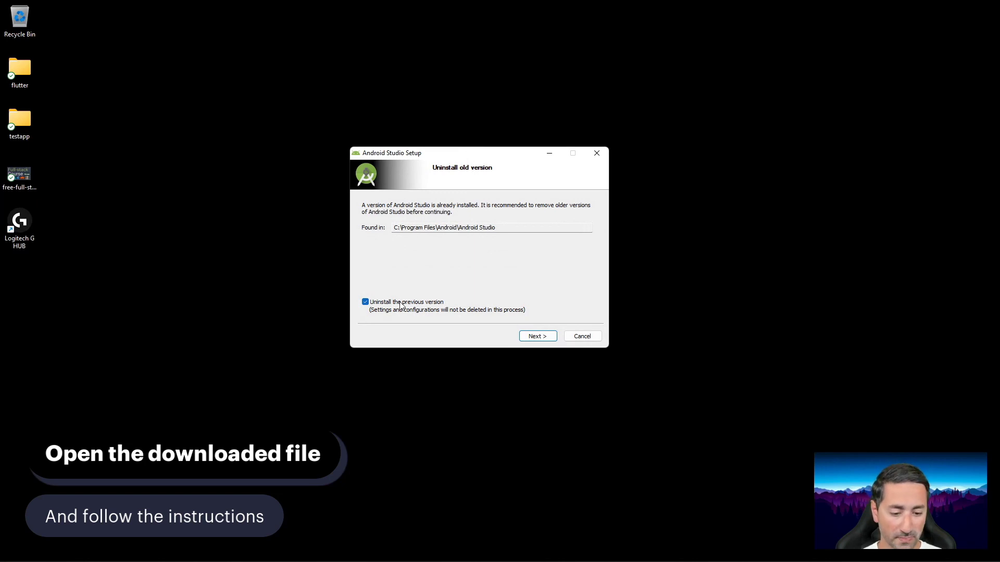
click(538, 336)
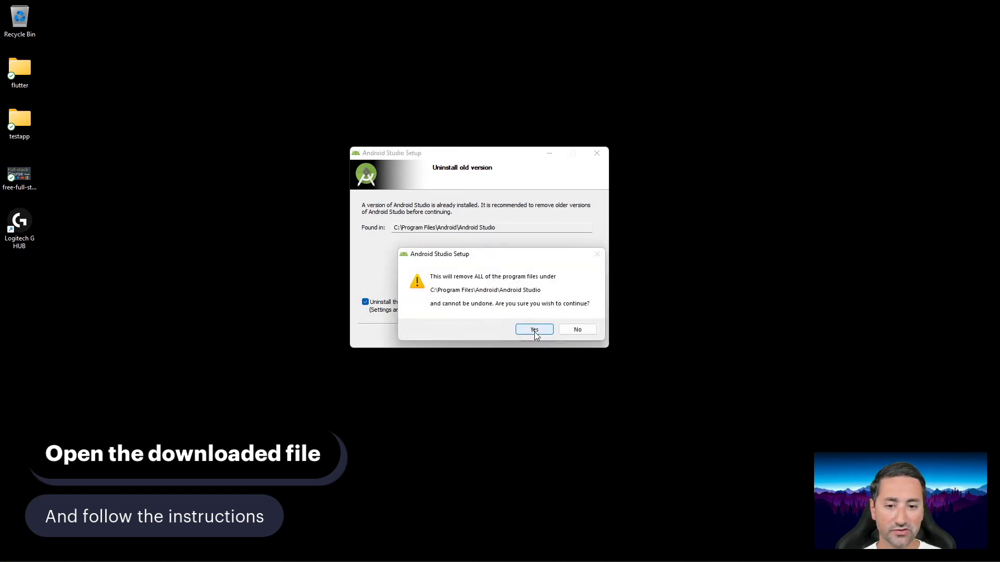
click(532, 331)
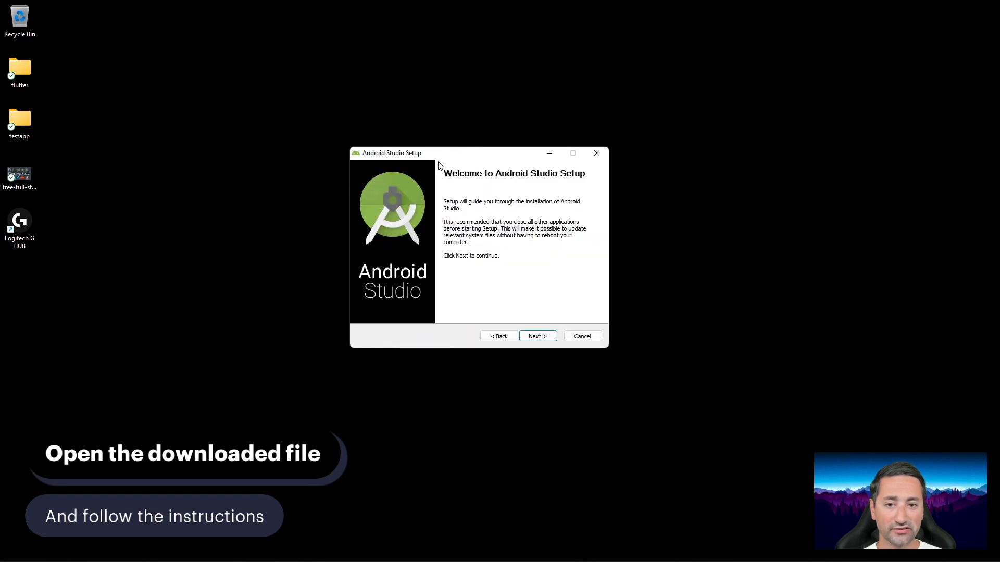
- Install Android Studio with Android Virtual Device in C:\Program Files\Android\Android Studio, using the Android Studio Start Menu folder
click(537, 338)
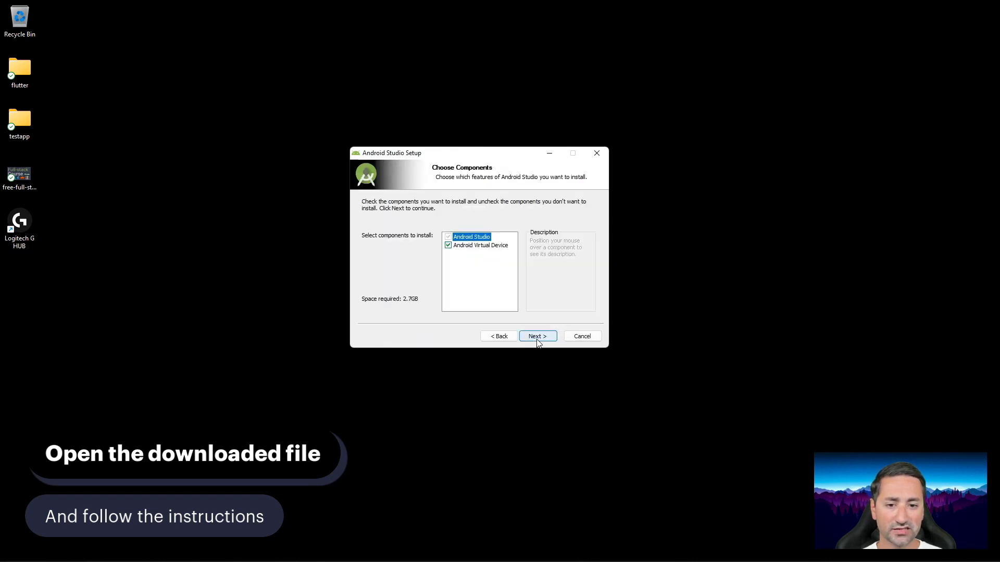
click(541, 337)
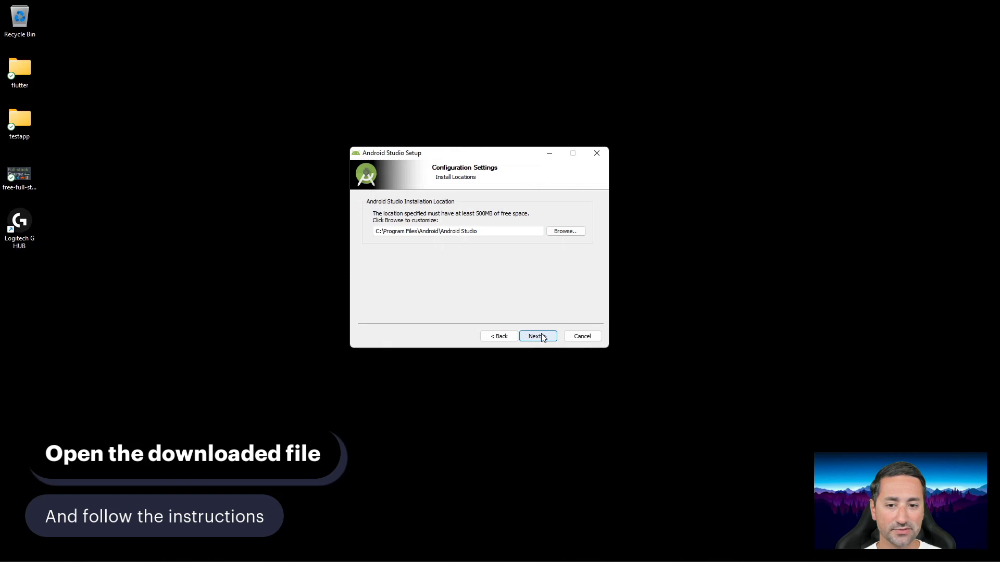
click(539, 335)
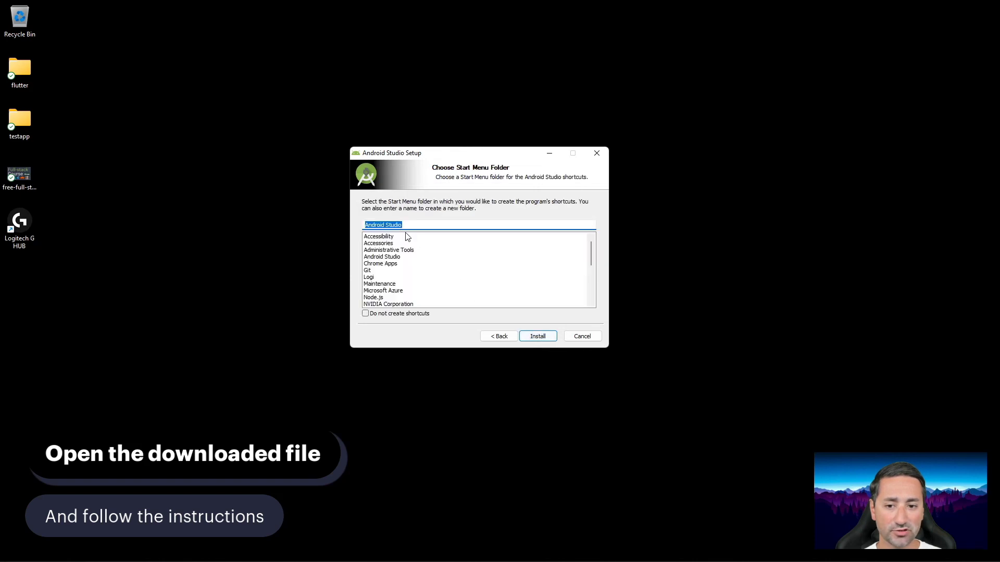
click(538, 335)
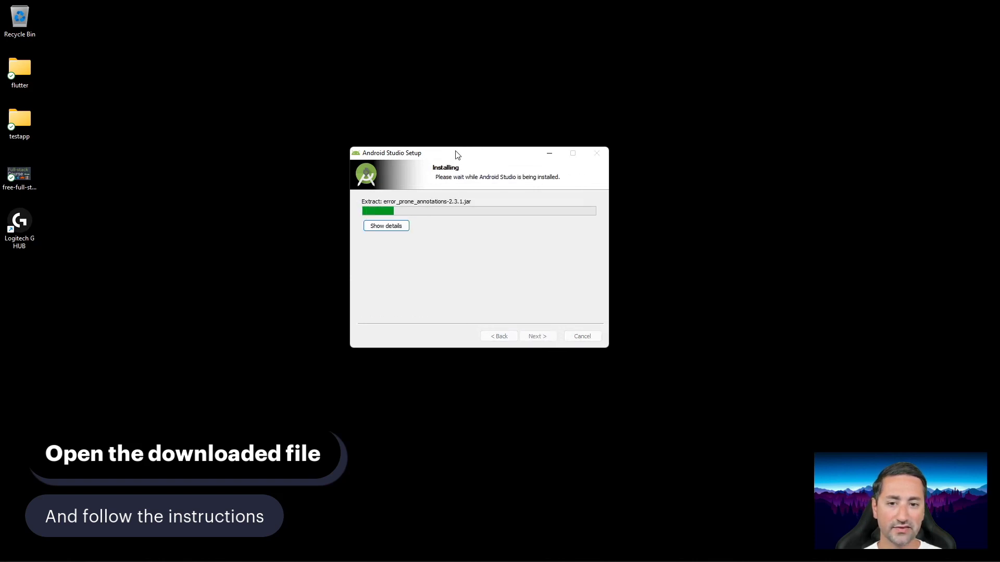
drag(455, 156, 446, 146)
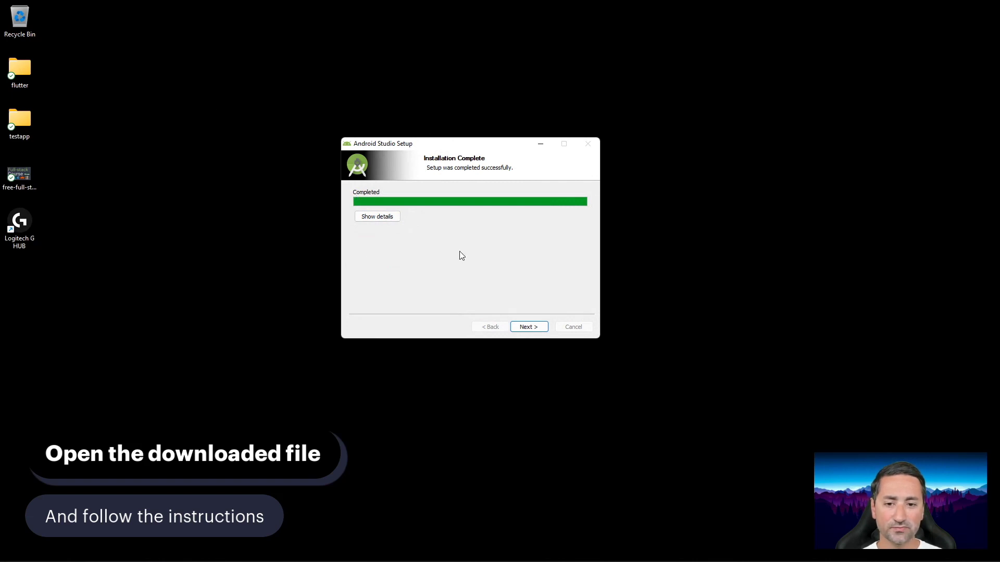
- Show the installation details and finish the setup with Start Android Studio enabled
drag(429, 145, 448, 147)
click(395, 220)
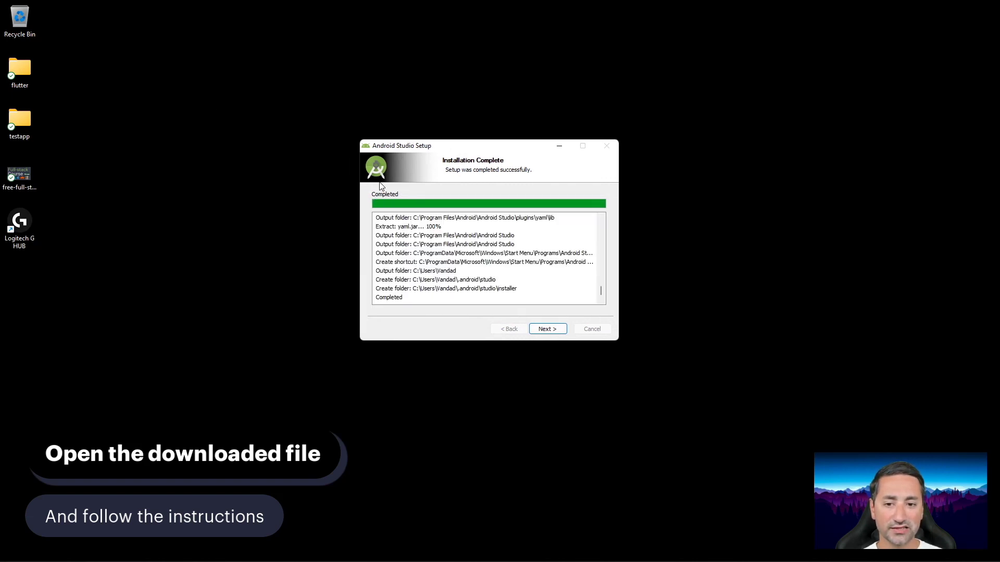
click(562, 330)
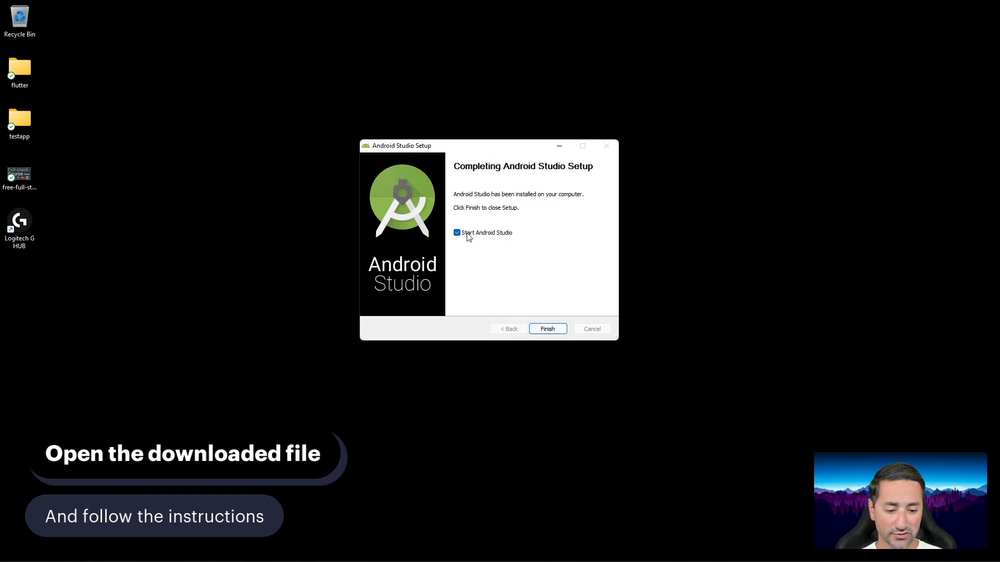
click(544, 329)
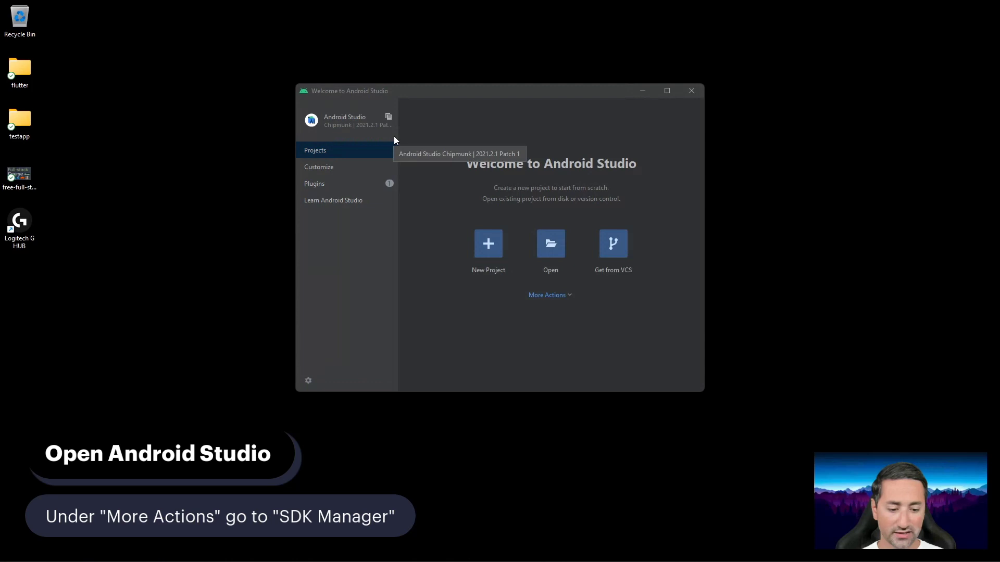
- Open the SDK Manager from the Android Studio welcome window
drag(442, 96, 416, 90)
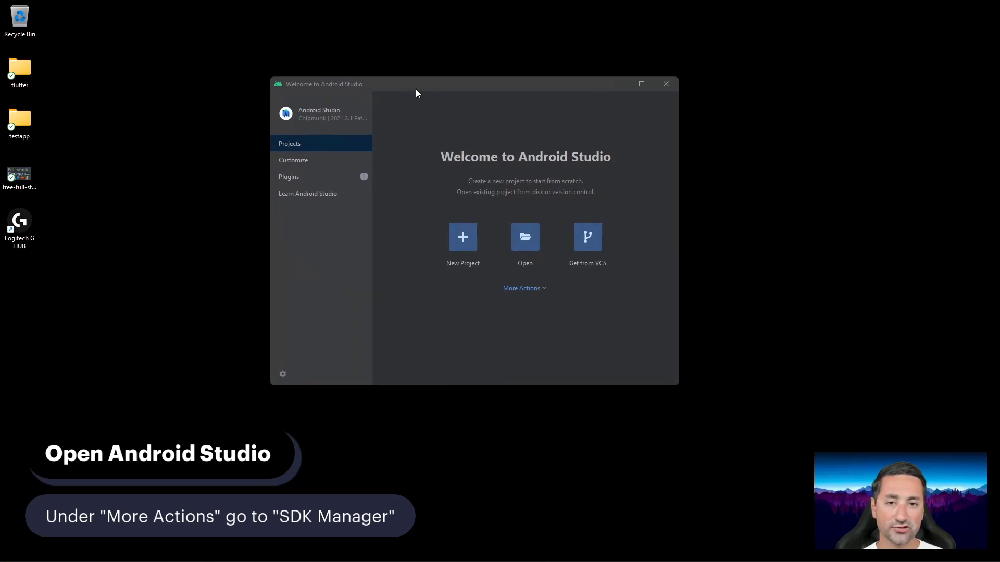
click(526, 293)
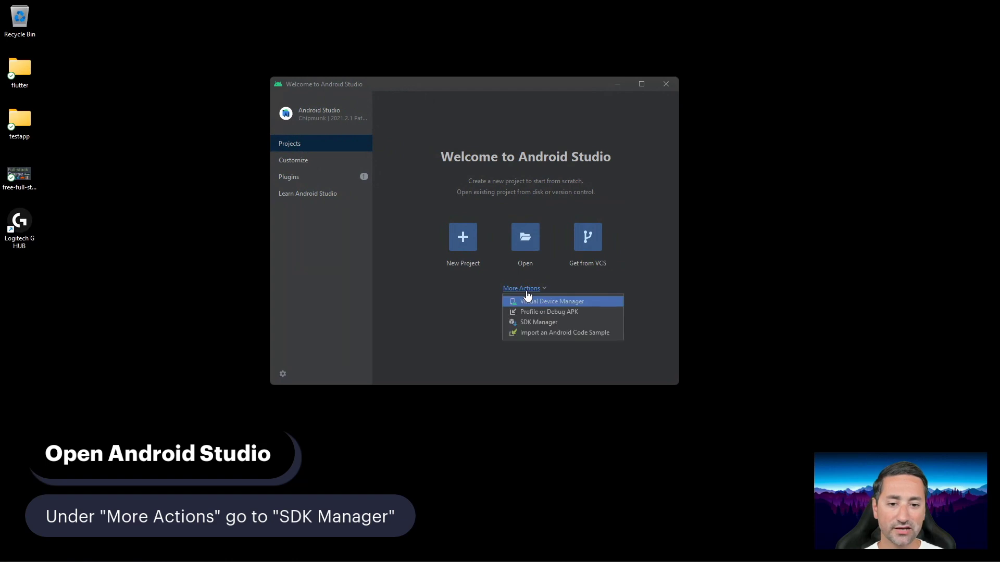
click(537, 323)
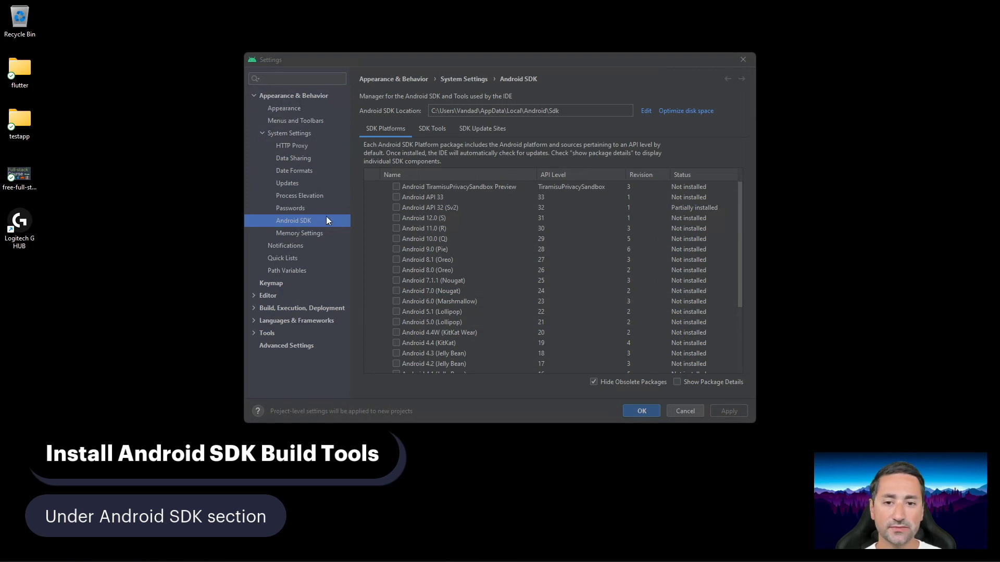
- Install Android SDK Build-Tools 33, version 33.0.0, from the available SDK tools
click(437, 134)
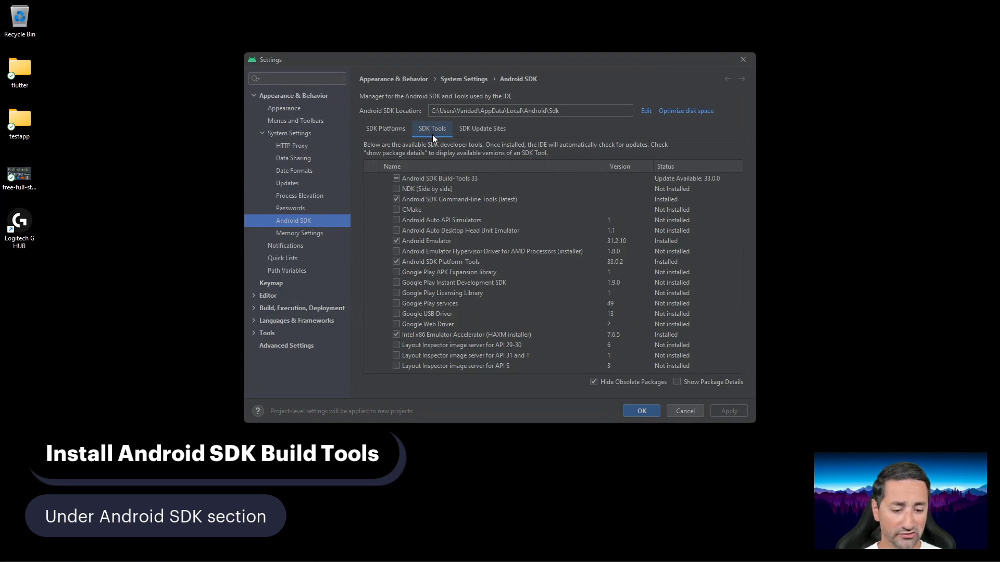
click(443, 178)
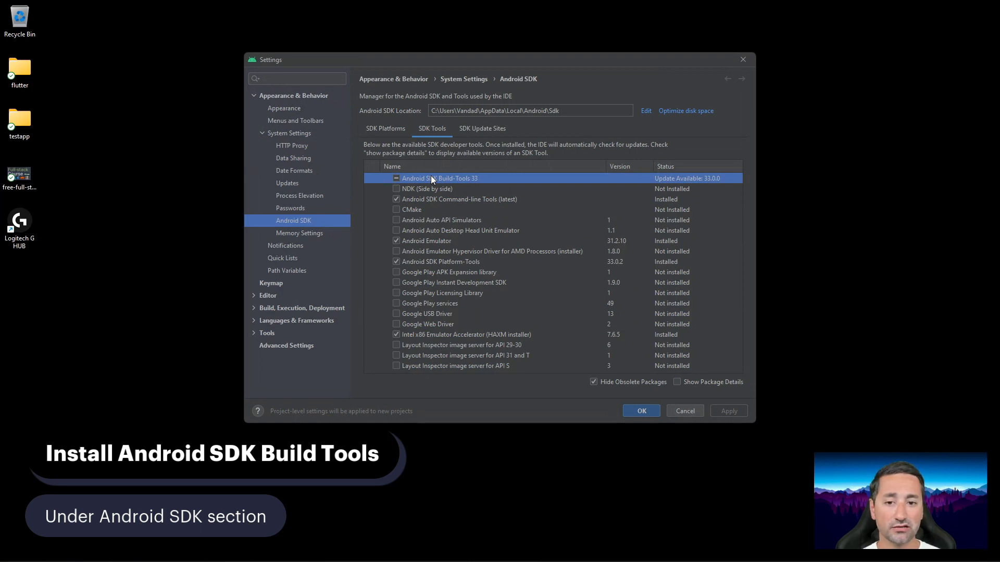
click(413, 199)
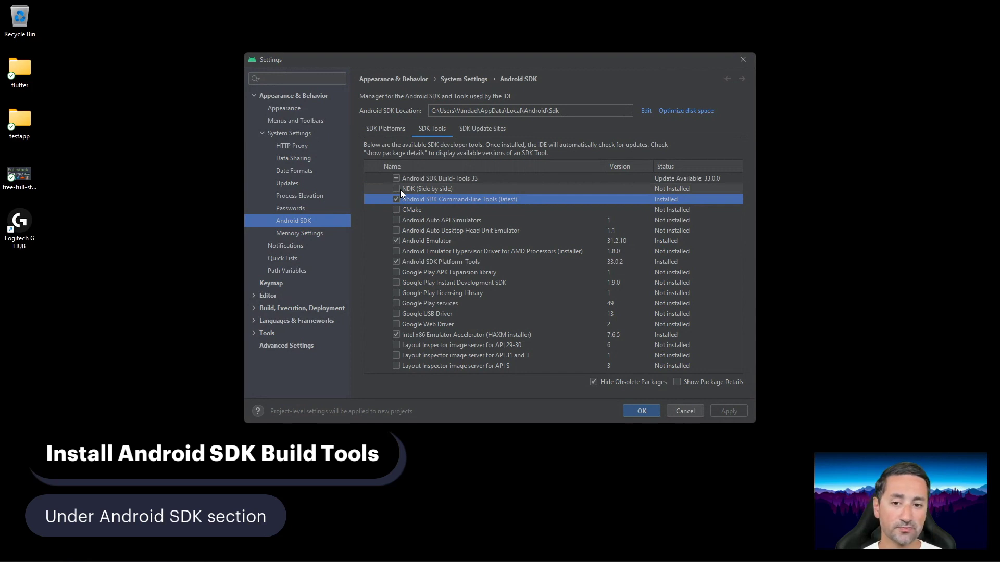
click(434, 180)
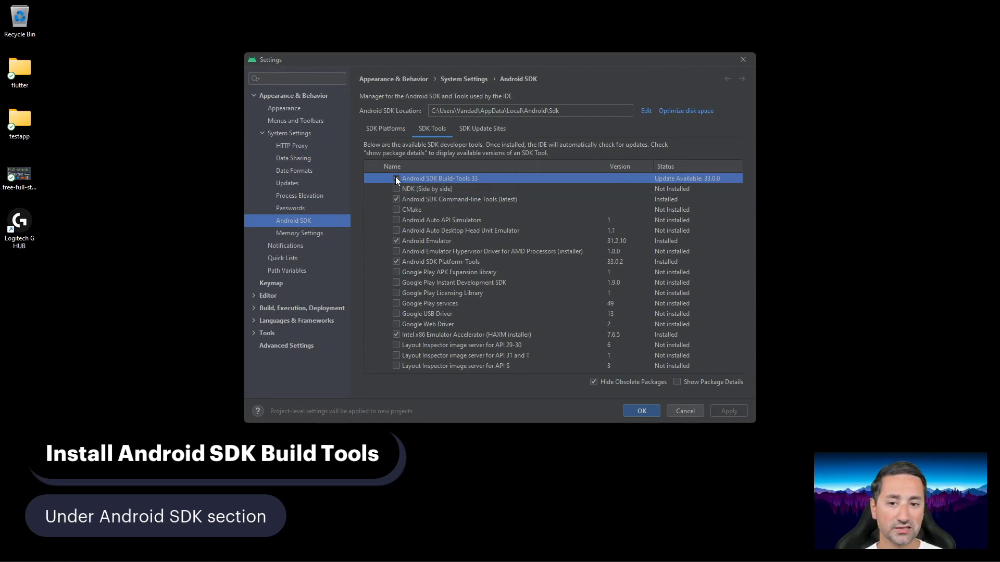
click(736, 412)
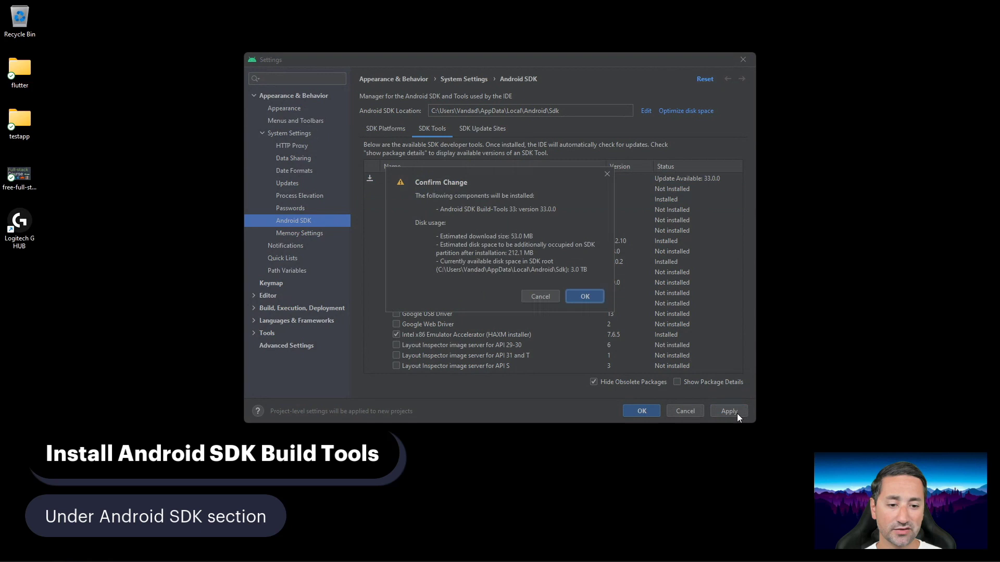
click(576, 296)
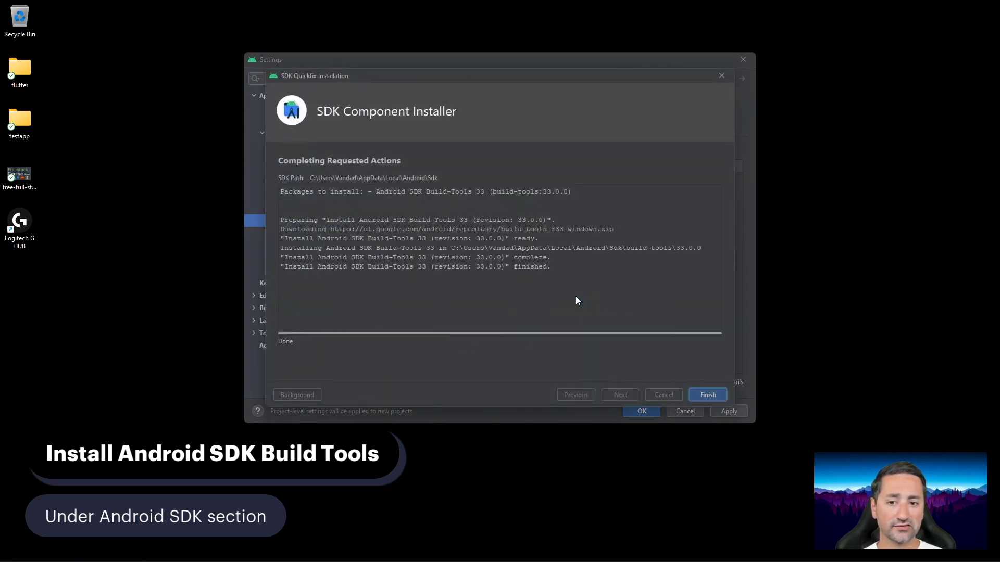
click(721, 396)
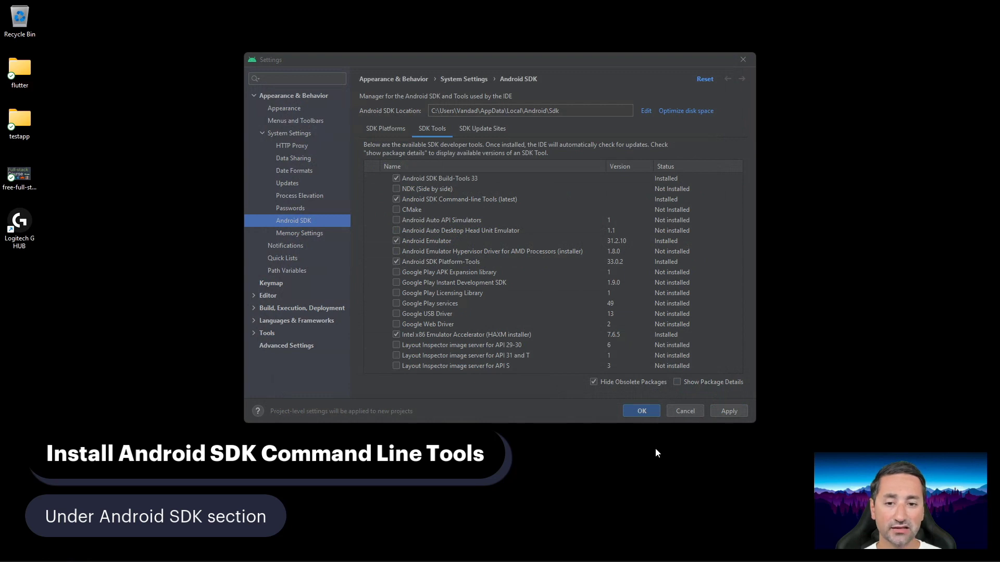
- Make sure Android SDK Command-line Tools (latest), Android Emulator and Android SDK Platform-Tools are enabled in the SDK tools list
click(450, 201)
click(396, 199)
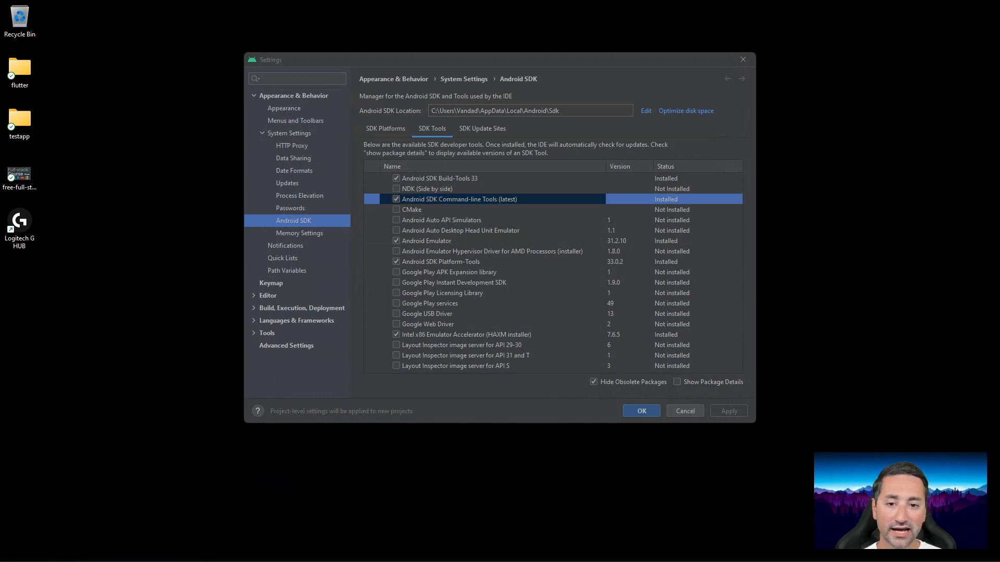
click(480, 241)
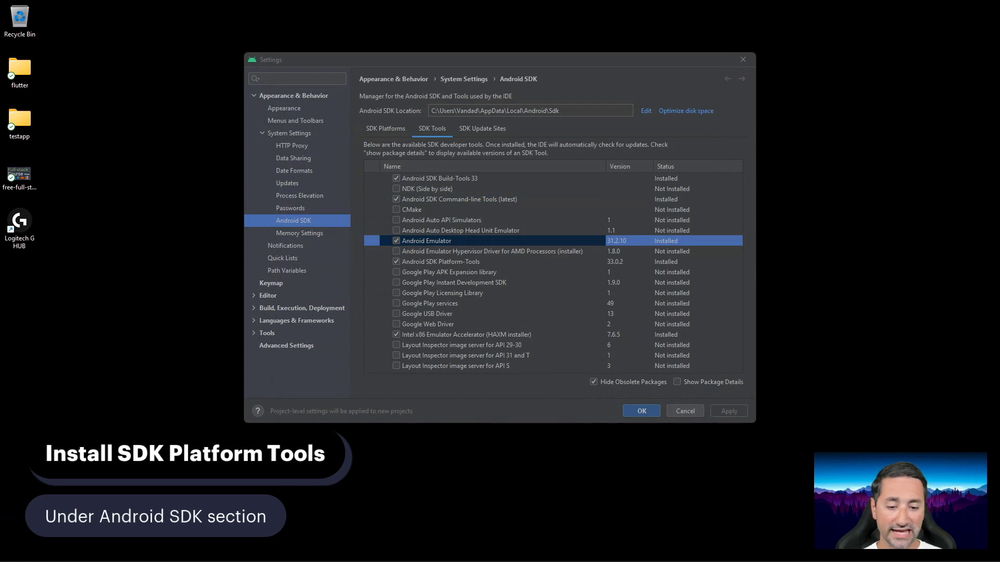
click(478, 254)
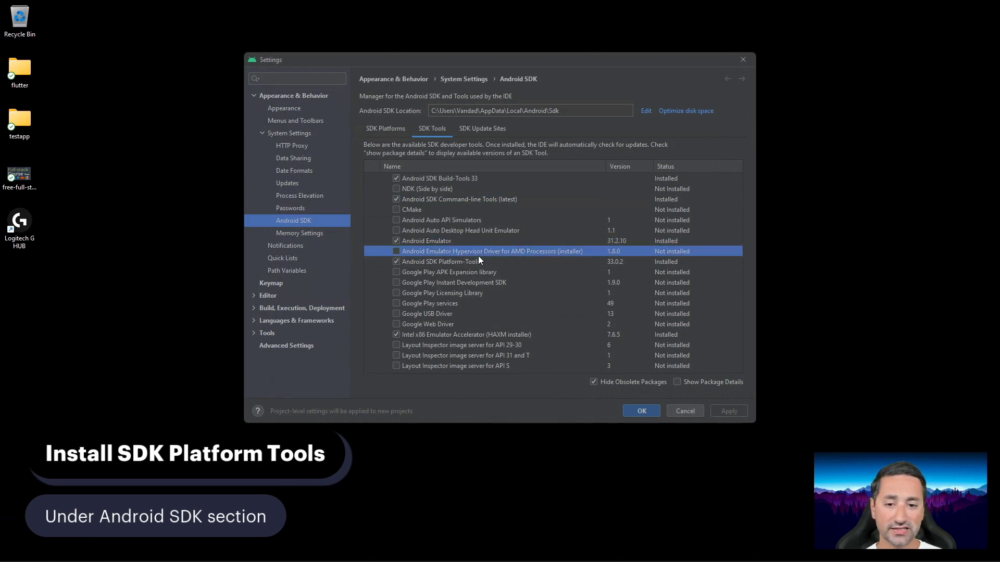
click(422, 262)
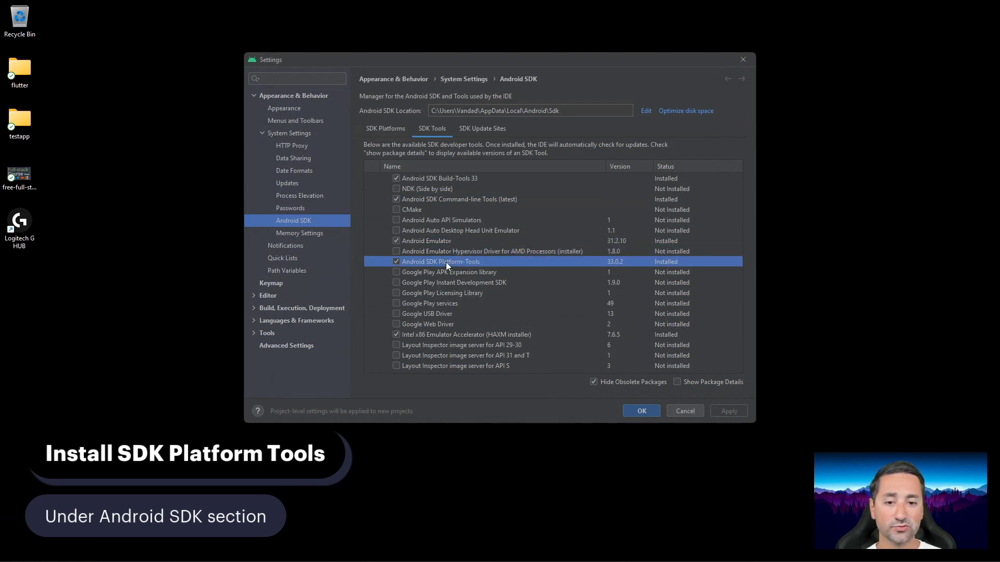
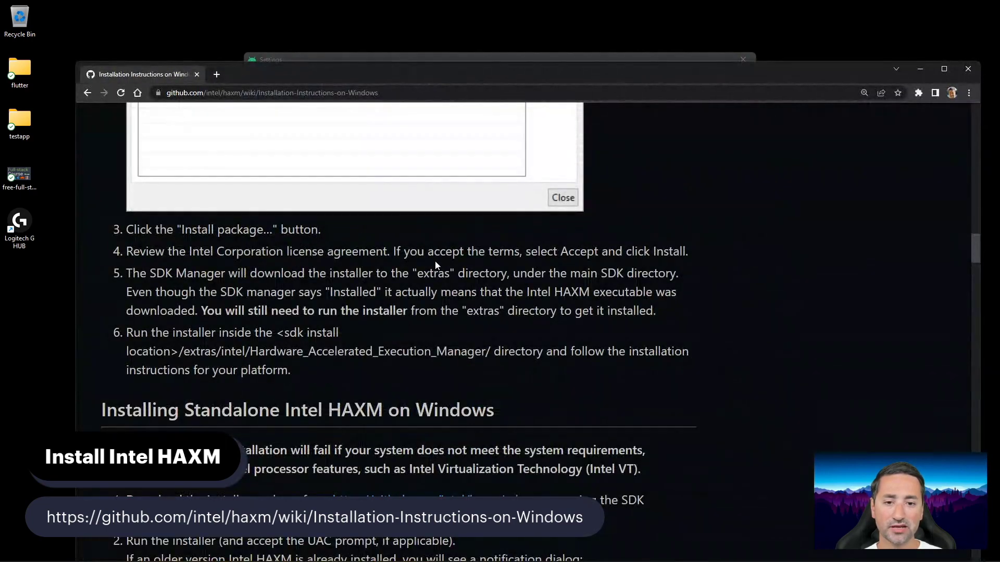
- Examine the Intel HAXM wiki's Windows installation page, covering the system requirements and downloading through the Android SDK Manager
scroll(467, 386, down, 4)
scroll(956, 276, up, 4)
drag(970, 252, 965, 107)
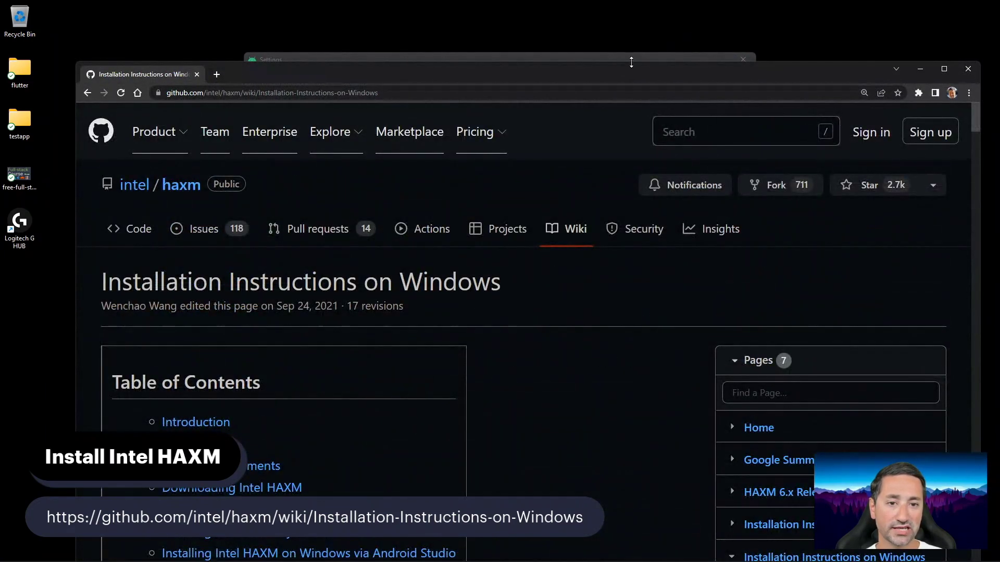
drag(631, 62, 627, 52)
double_click(626, 51)
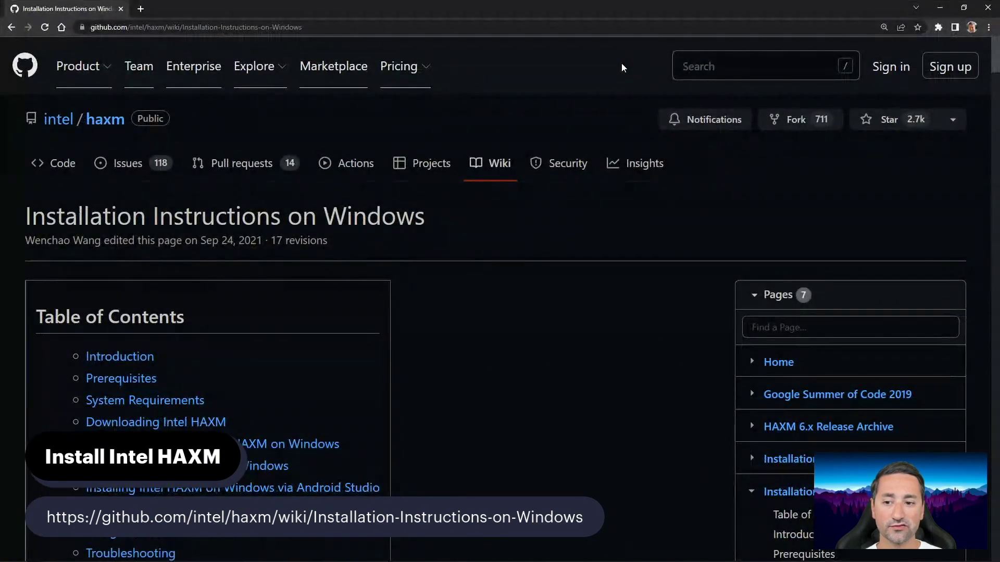
scroll(625, 54, down, 15)
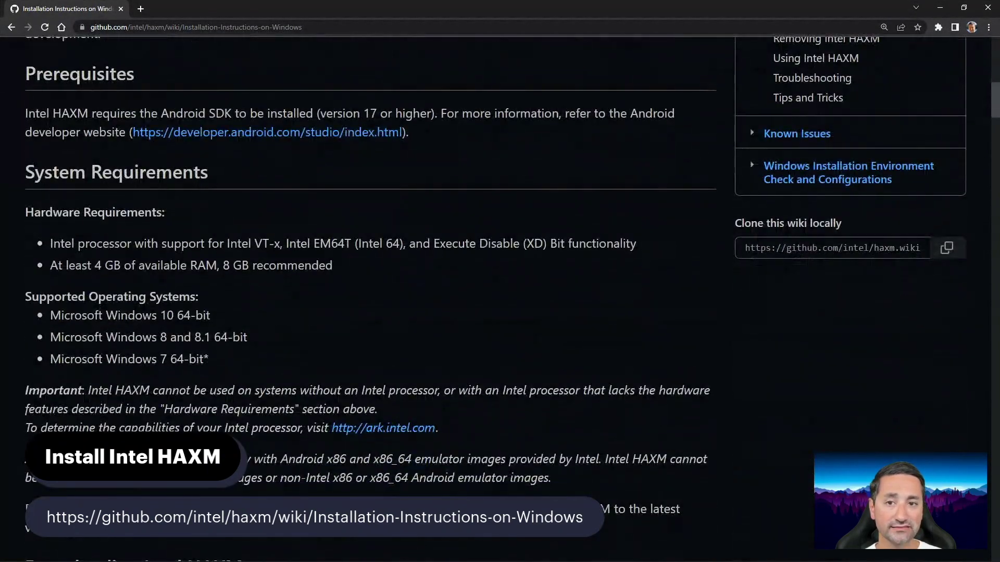
scroll(495, 297, down, 18)
scroll(495, 297, up, 2)
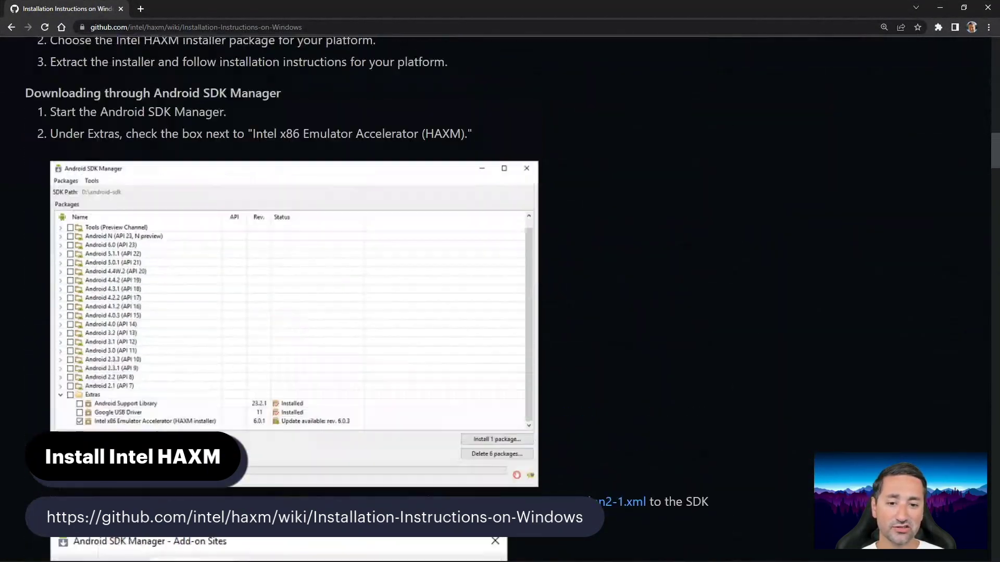
scroll(500, 297, up, 5)
double_click(80, 98)
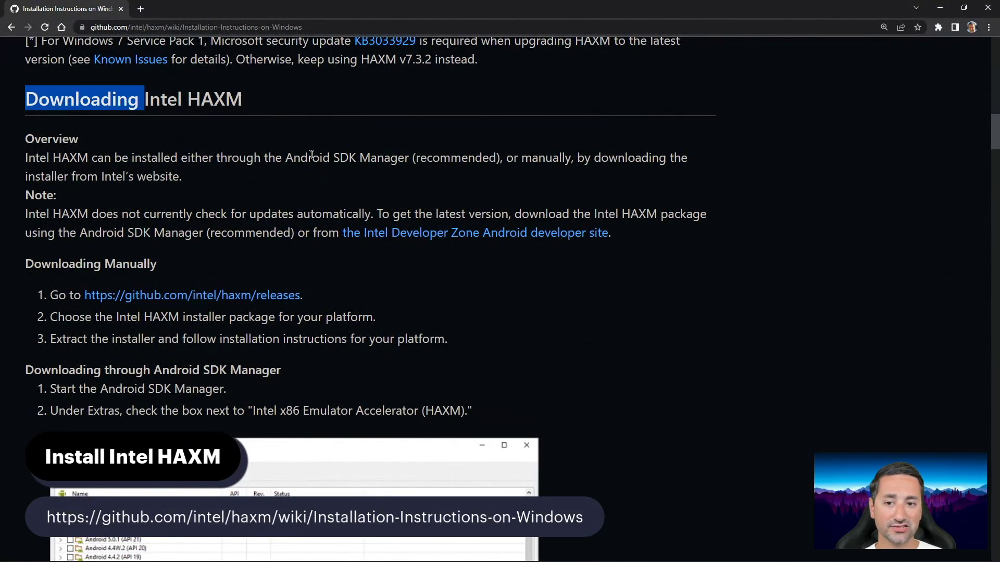
drag(286, 157, 411, 157)
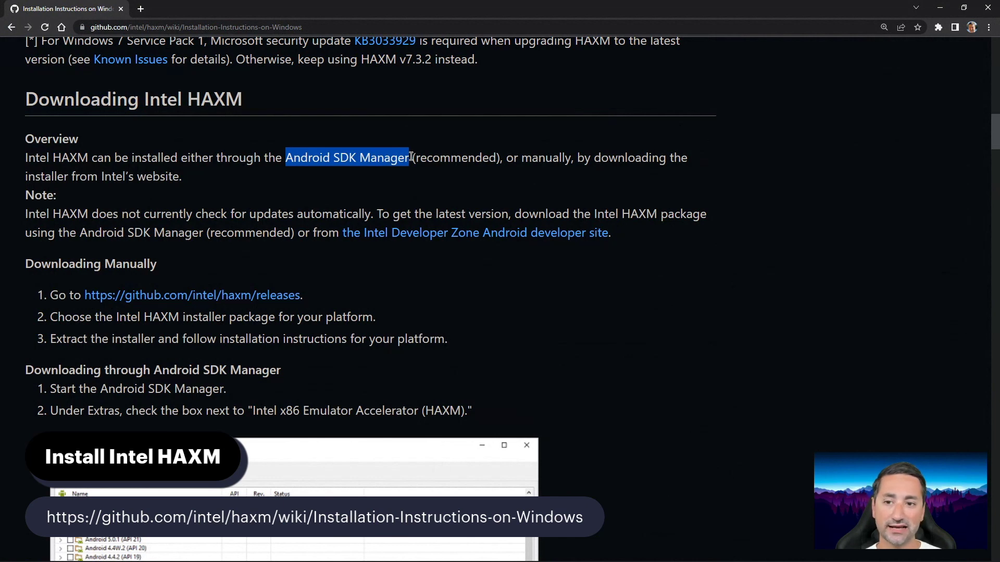
scroll(626, 517, down, 9)
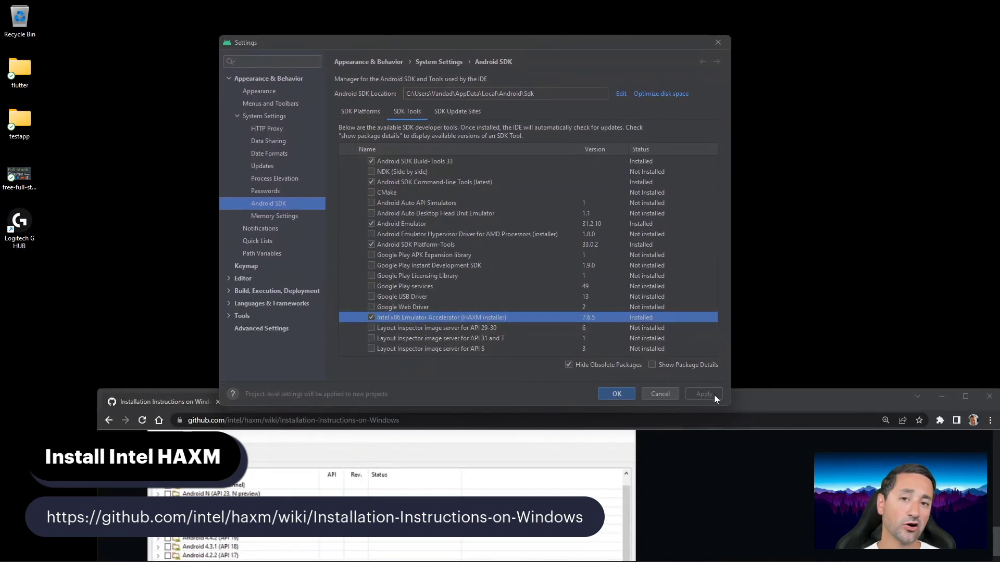
- Read the wiki sections on adding the HAXM add-on site and installing via Android Studio, comparing them with the SDK tools list
drag(795, 398, 733, 67)
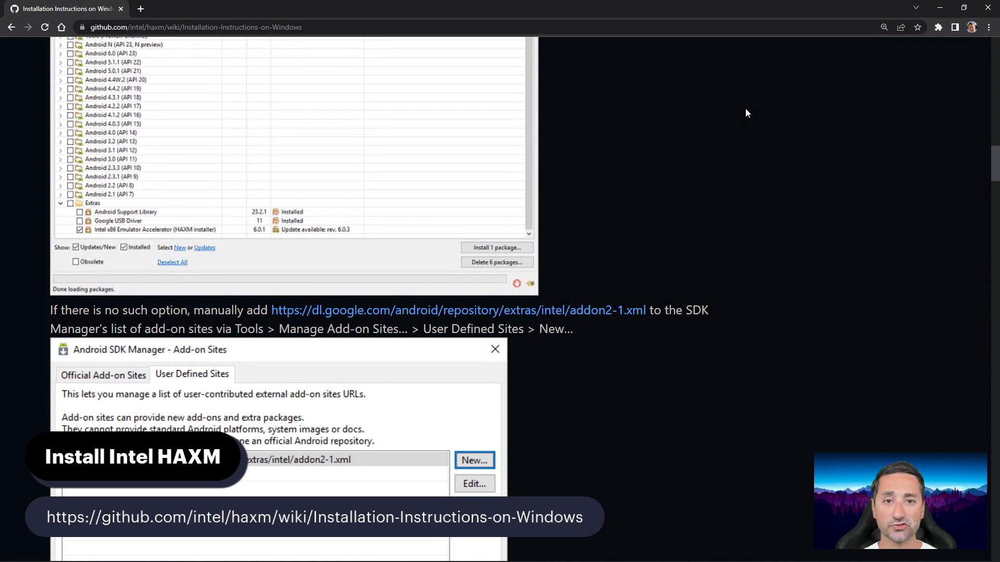
scroll(708, 117, down, 10)
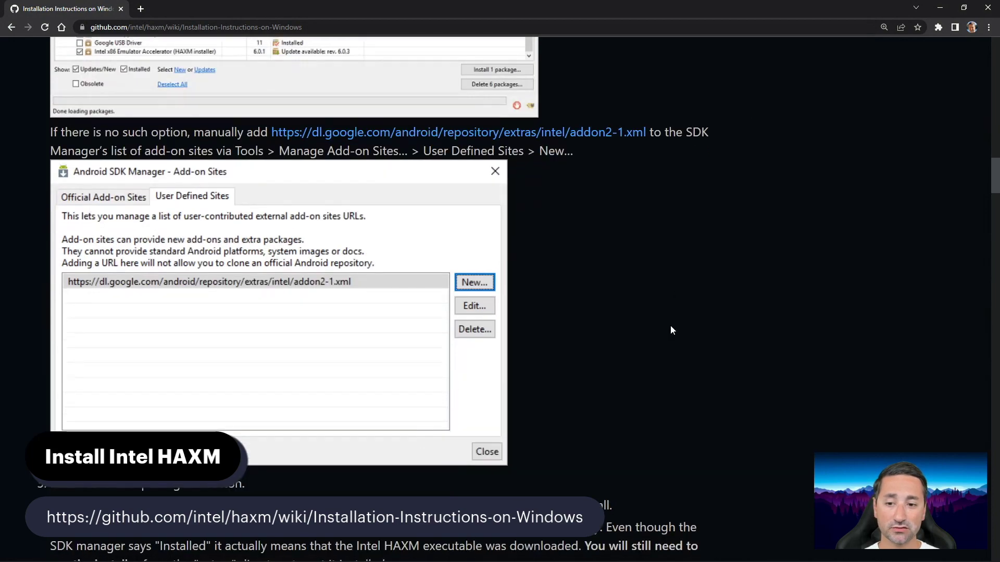
scroll(682, 349, down, 20)
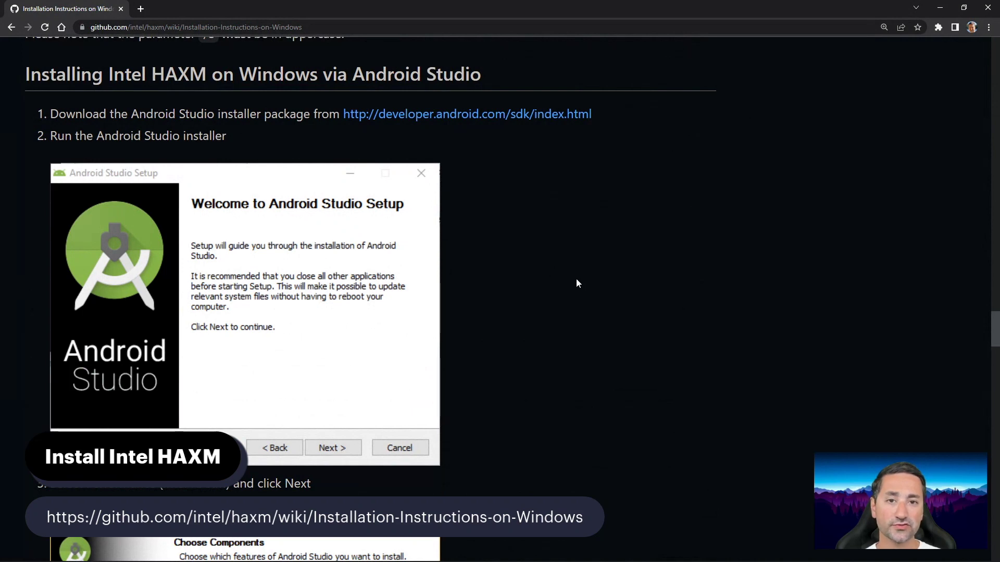
drag(536, 2, 578, 299)
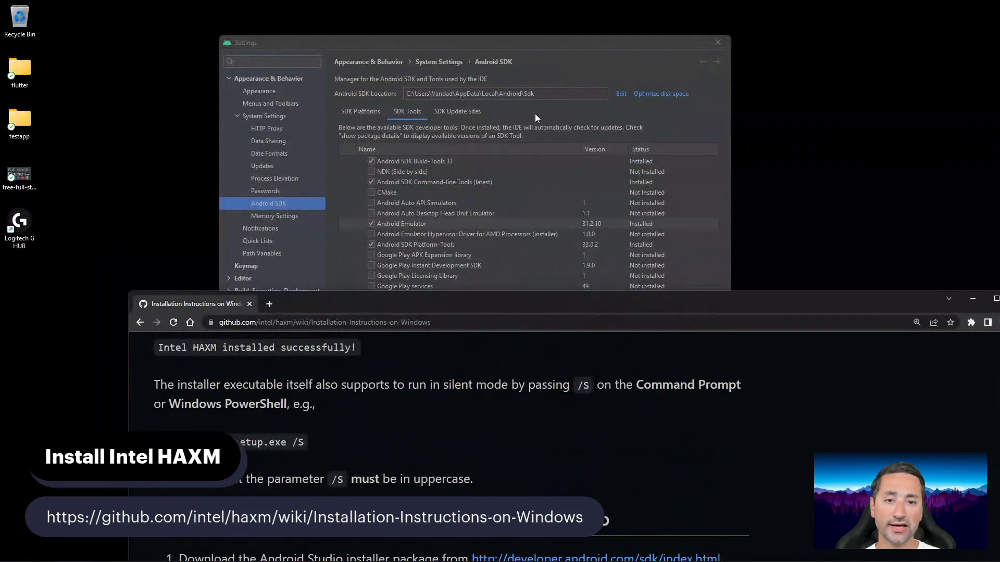
click(521, 36)
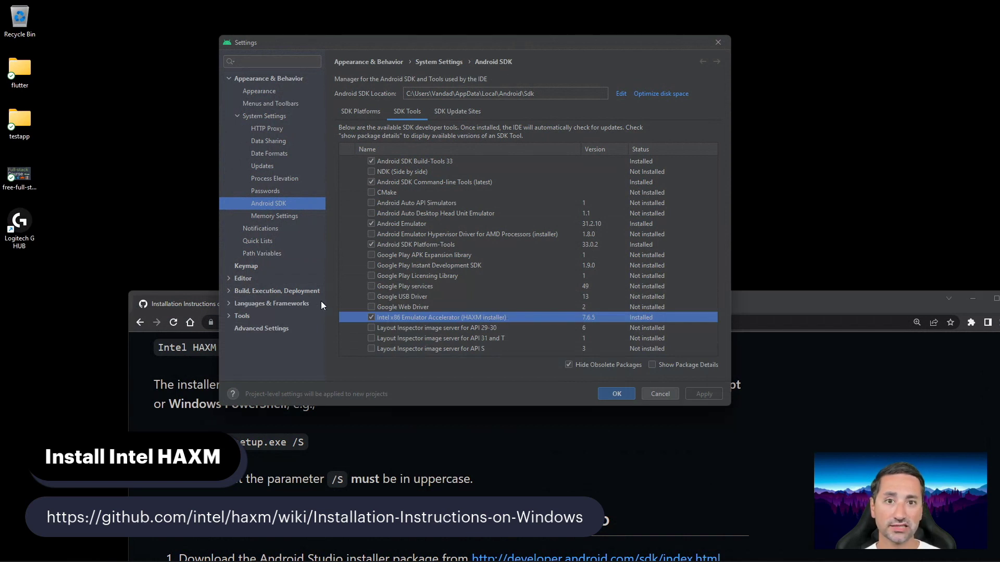
drag(786, 304, 691, 22)
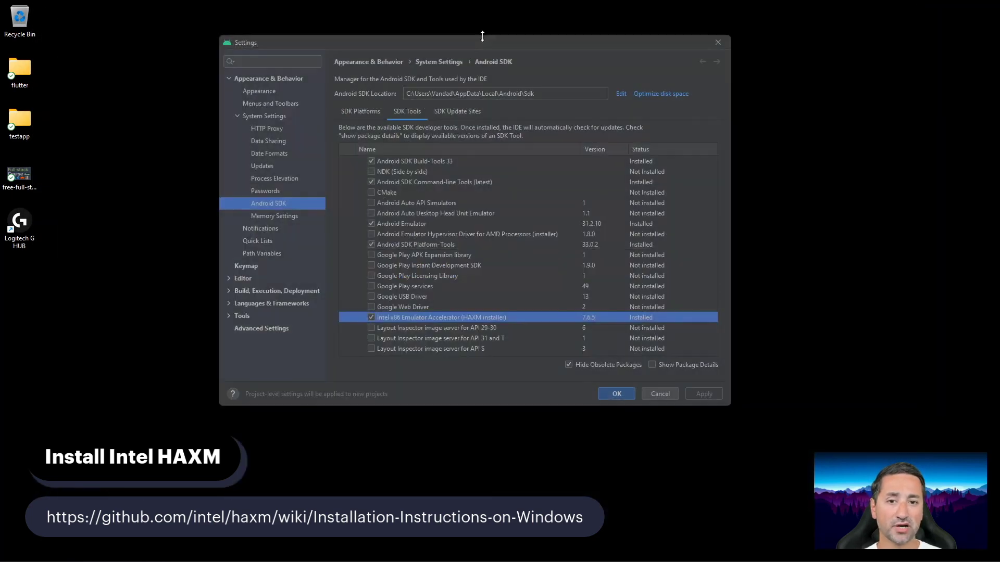
- Review the Platform-Tools, Android Emulator, Command-line Tools and Build-Tools 33 entries, and accept the SDK settings
drag(479, 42, 488, 64)
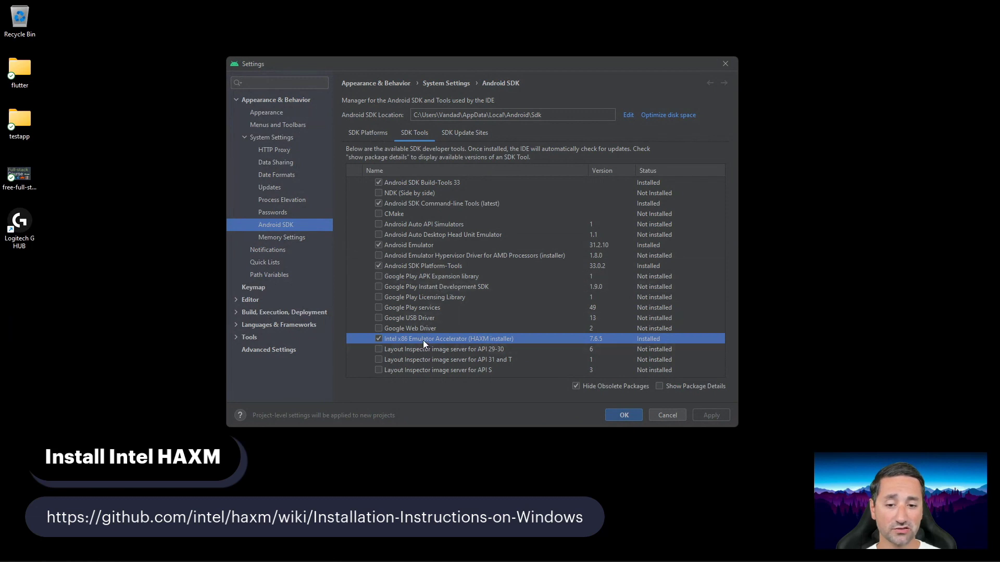
click(420, 268)
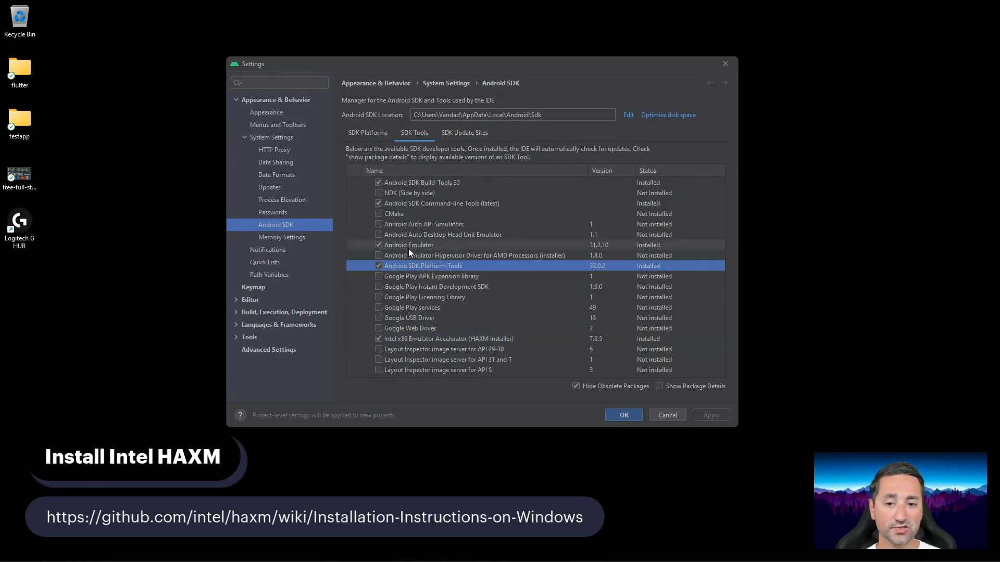
click(408, 248)
click(410, 205)
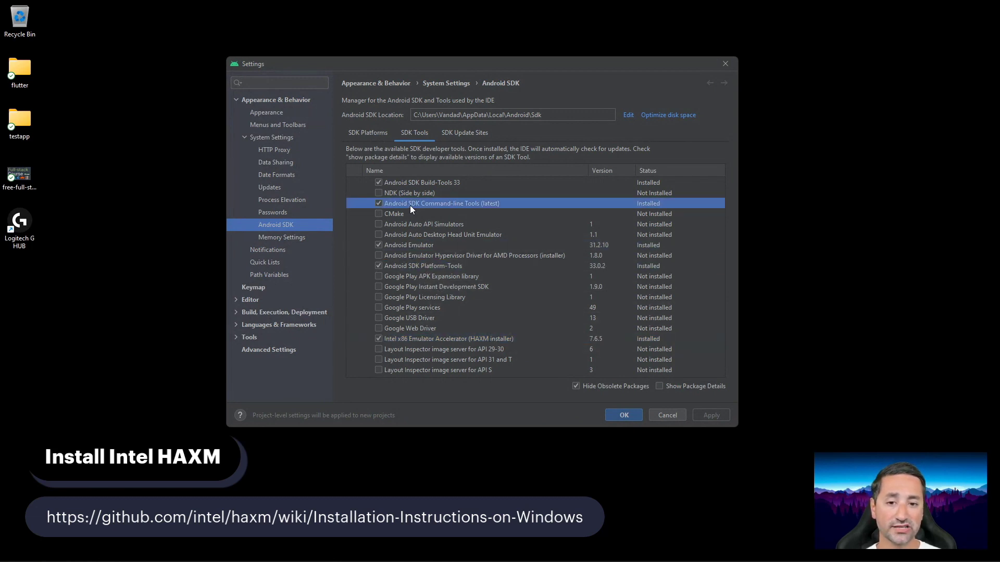
click(407, 181)
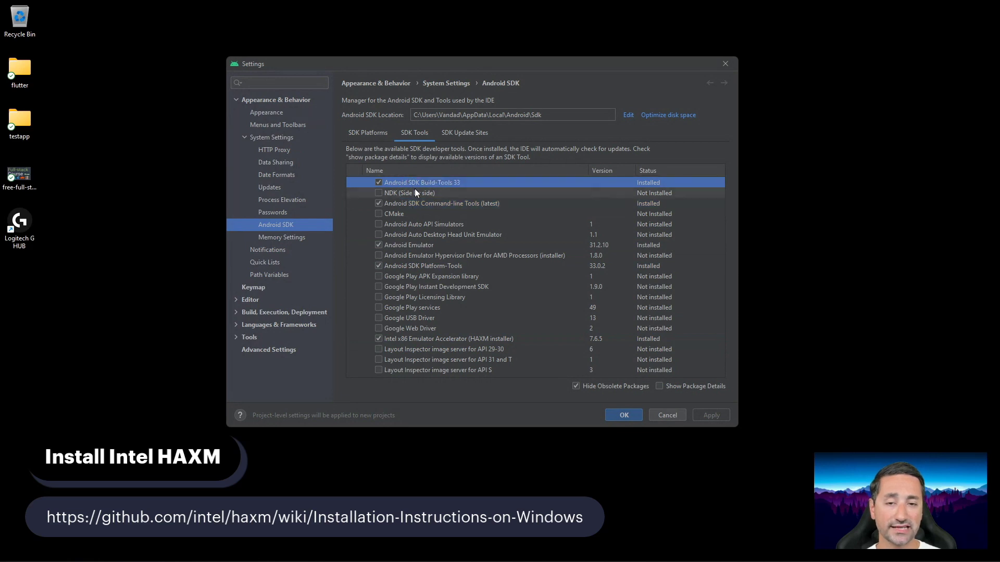
click(625, 414)
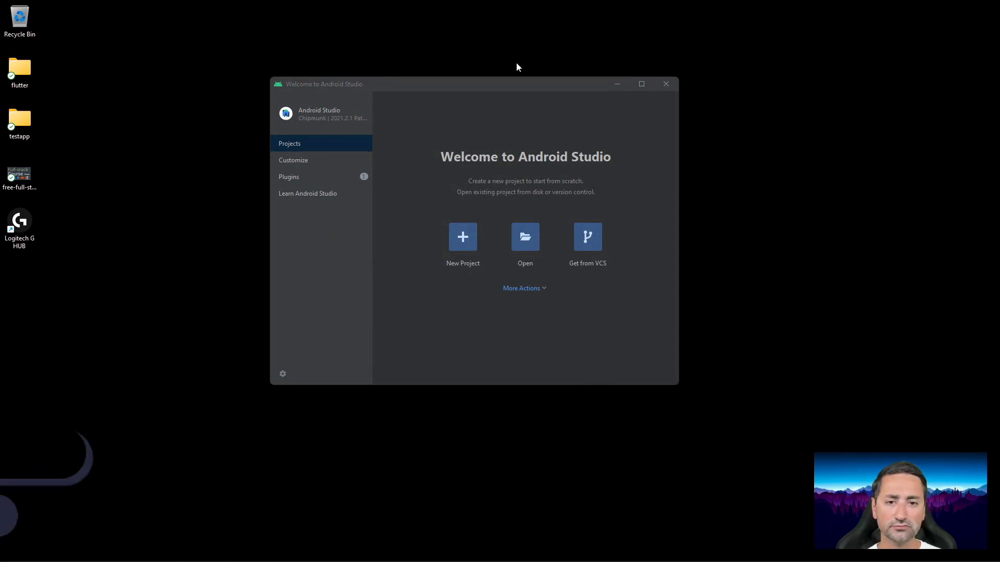
- Open the Virtual Device Manager from the Android Studio welcome window
mouse_move(502, 85)
mouse_down()
mouse_move(492, 109)
mouse_move(513, 111)
mouse_move(496, 101)
mouse_up()
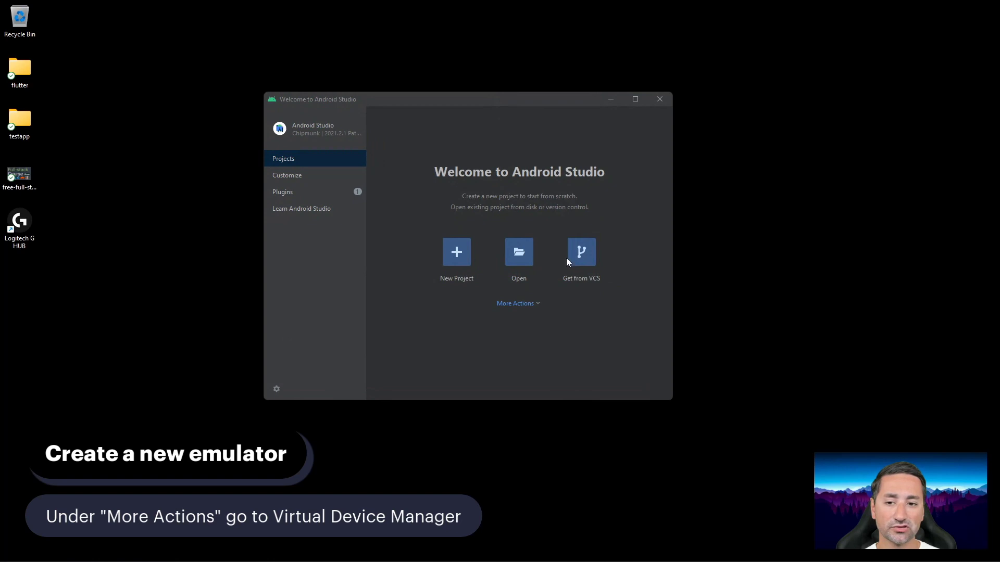
click(514, 308)
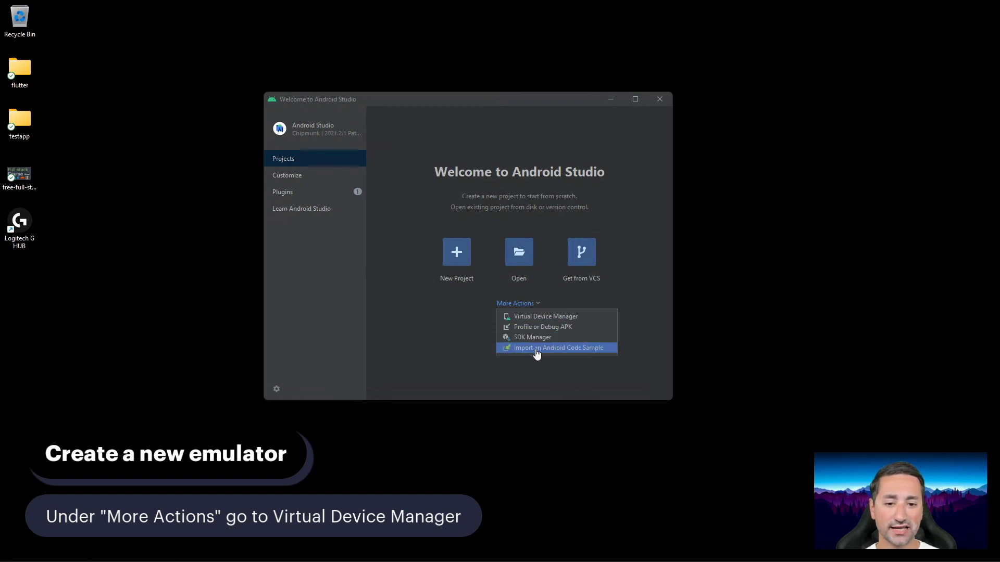
click(530, 317)
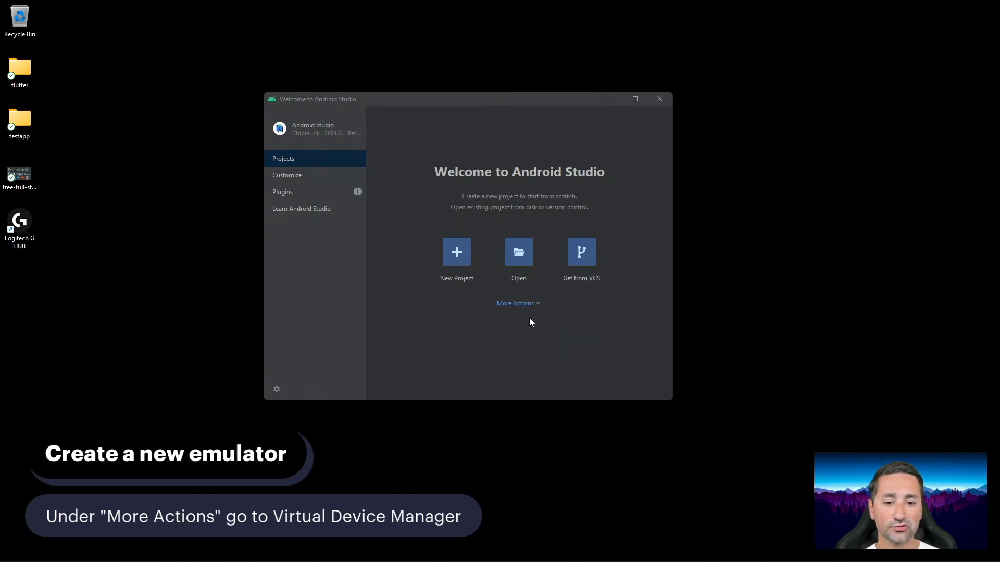
- Delete the existing Pixel 5 - API 30 virtual device and confirm the deletion
click(313, 141)
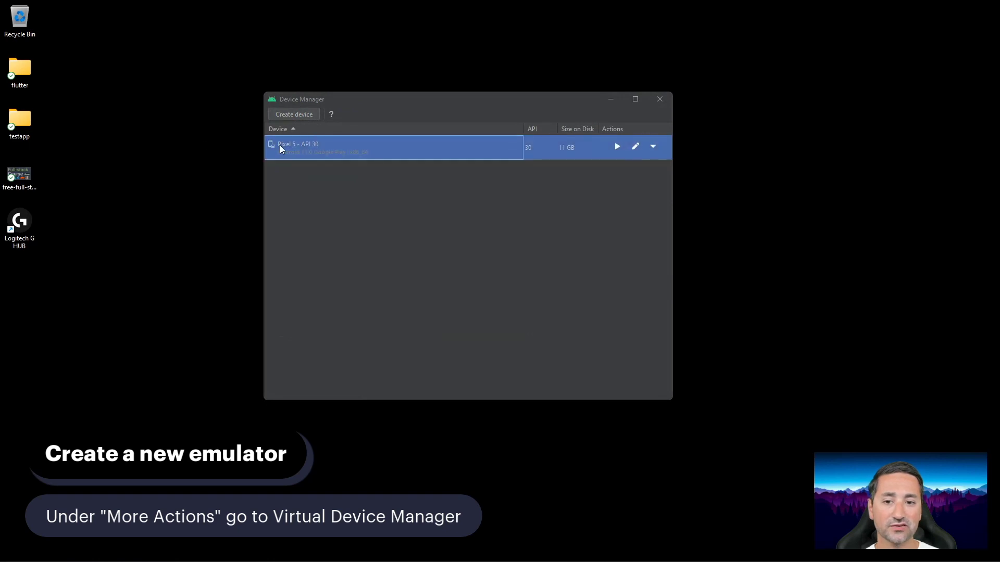
click(653, 146)
click(688, 225)
click(484, 265)
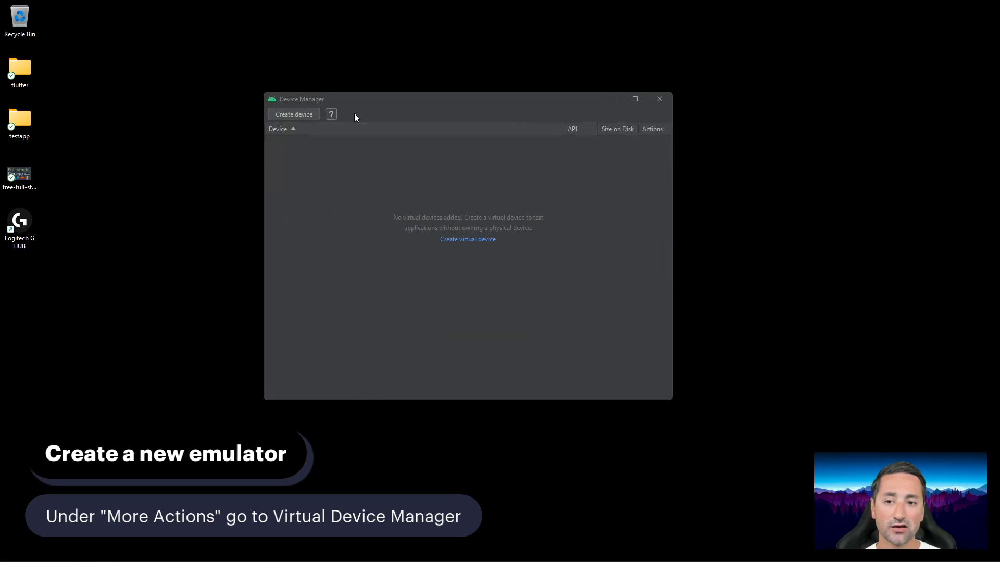
- Start creating a virtual device using the Pixel 5 phone hardware definition
click(280, 115)
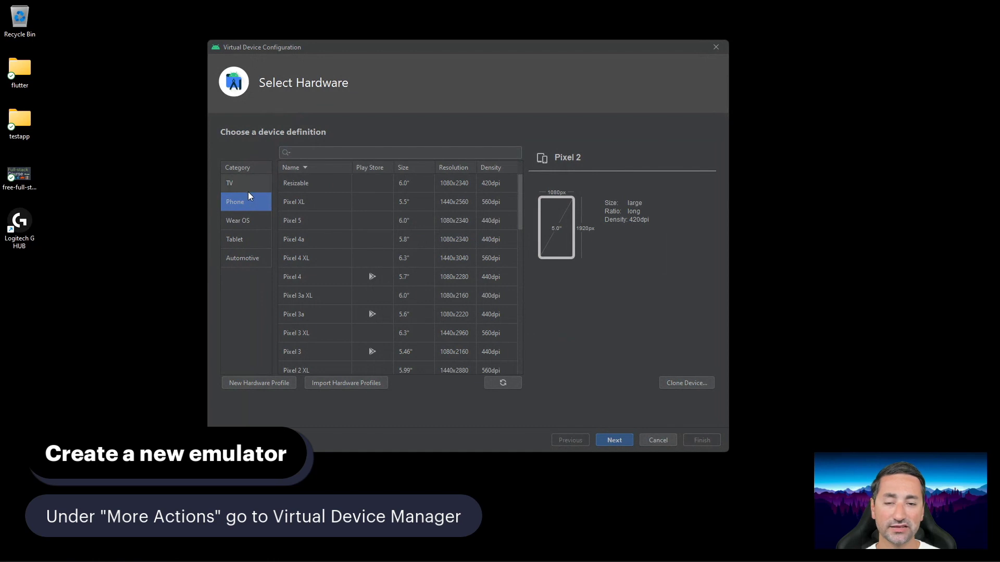
click(312, 222)
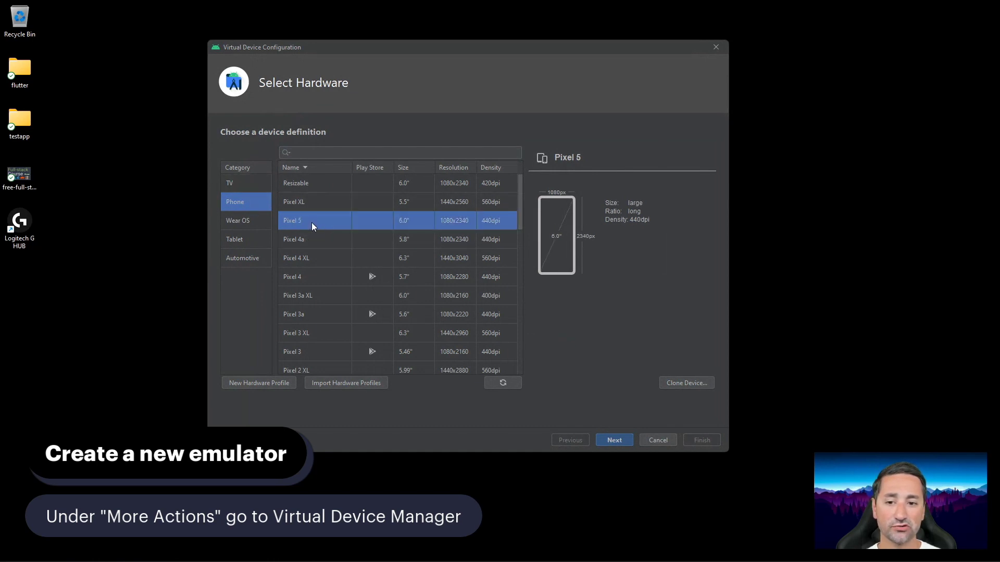
click(629, 441)
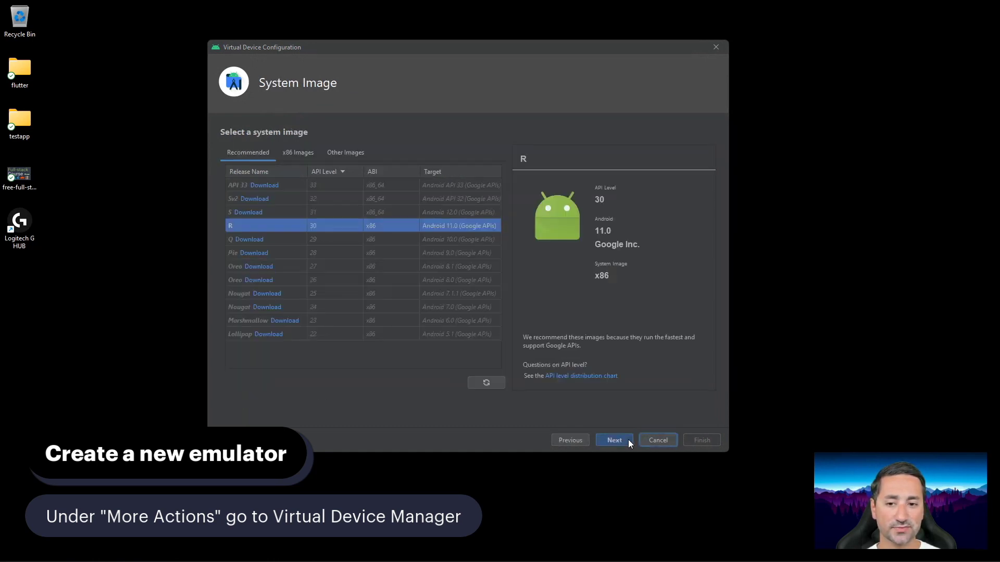
- Download and install the recommended S system image, API level 31, x86_64, Android 12.0 with Google APIs
click(284, 212)
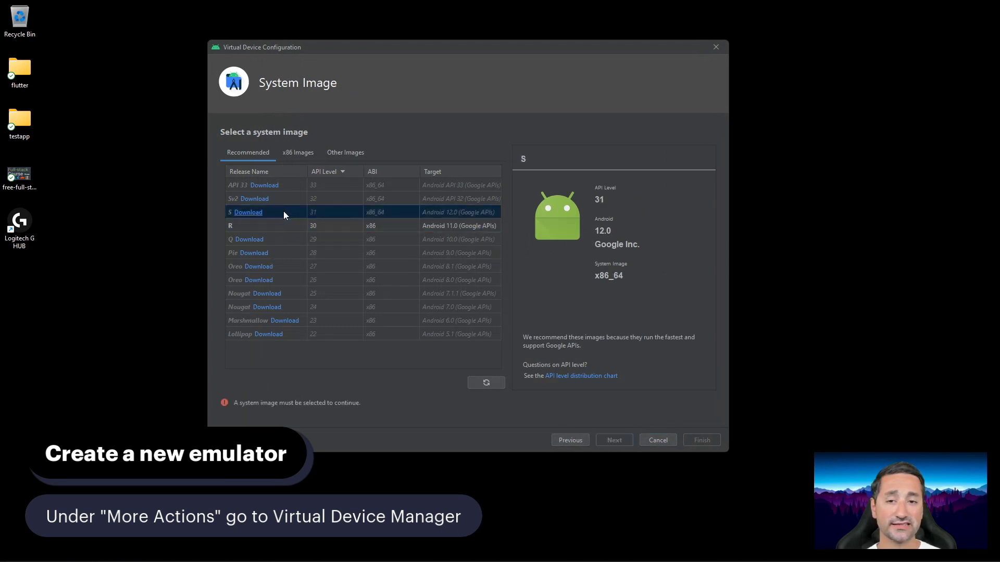
click(251, 214)
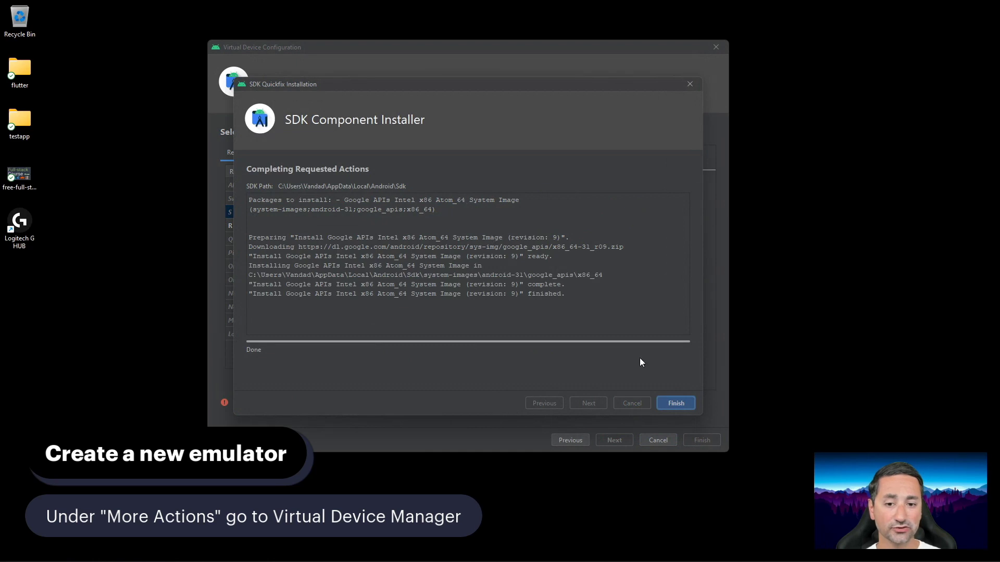
click(679, 403)
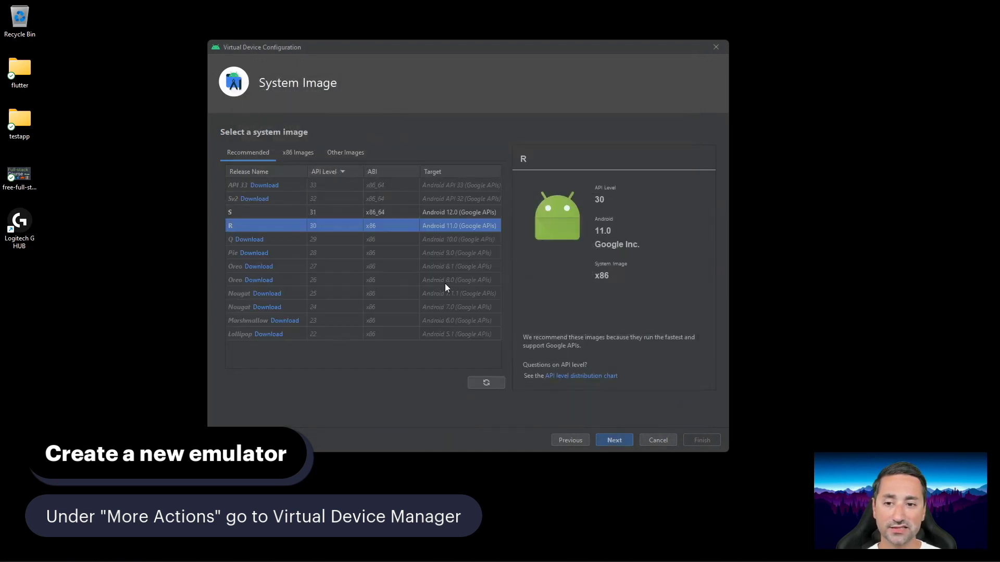
- Choose the S (API 31) system image and finish creating the virtual device with the default name and settings
click(249, 212)
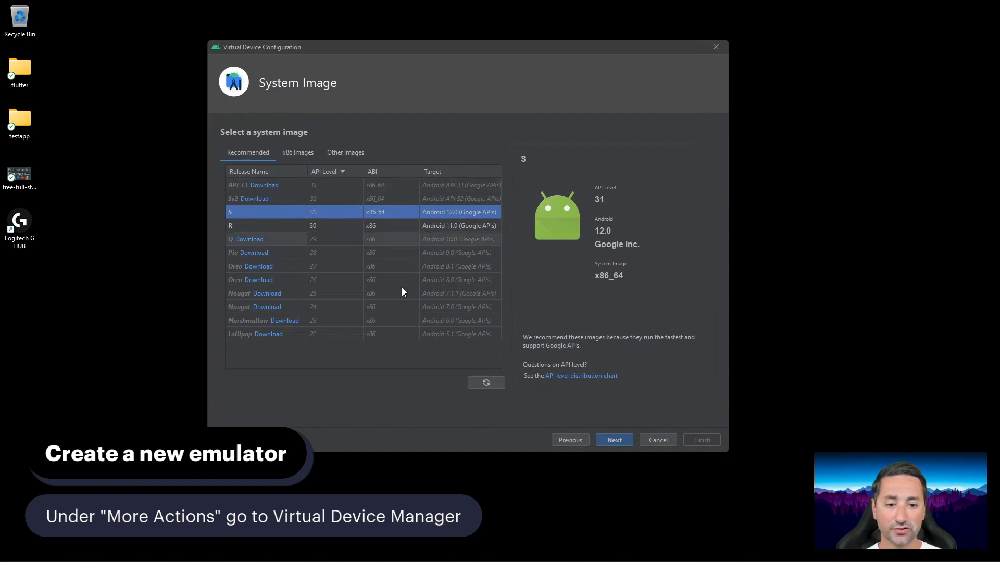
click(615, 442)
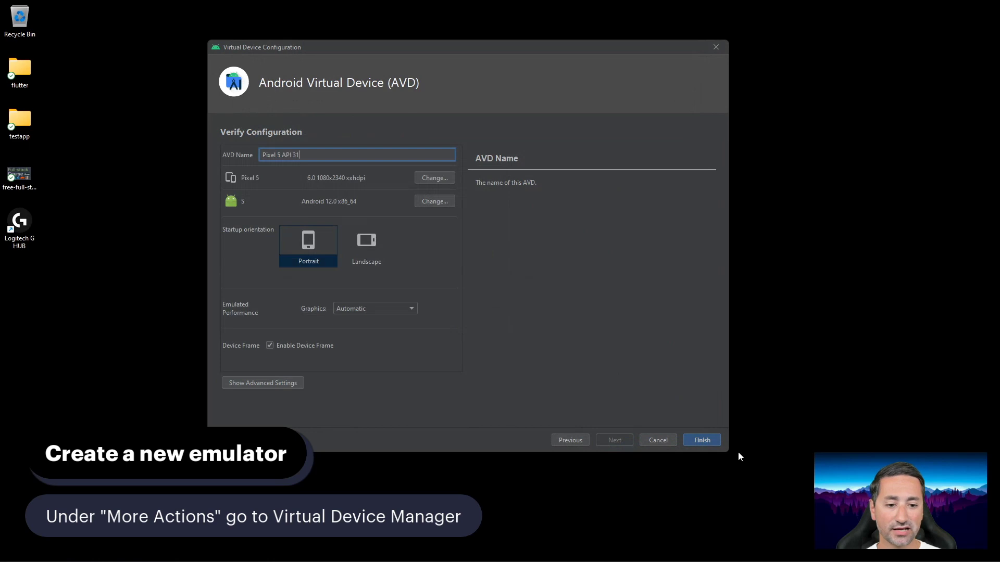
click(703, 440)
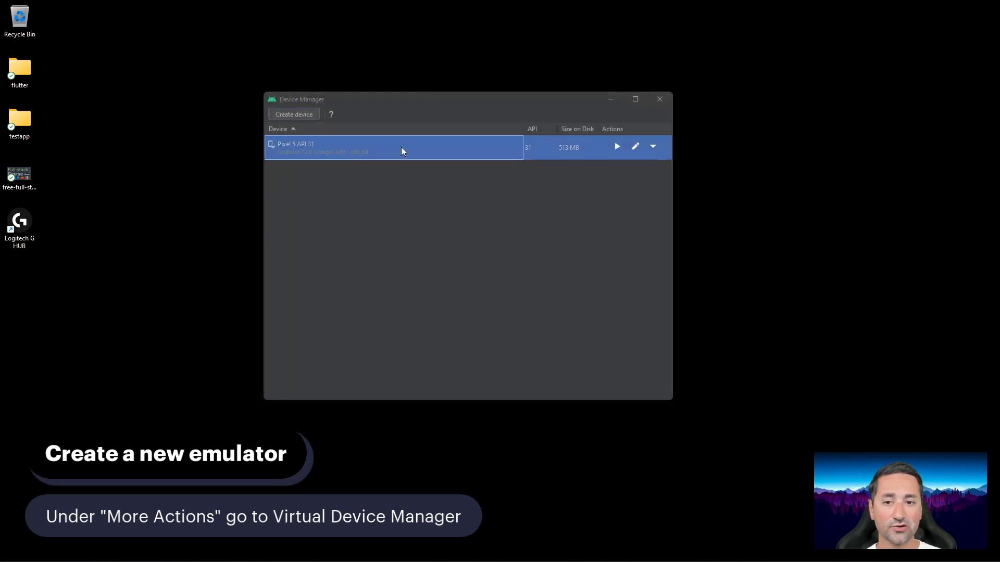
mouse_move(367, 101)
mouse_down()
mouse_move(348, 103)
mouse_move(363, 108)
mouse_up()
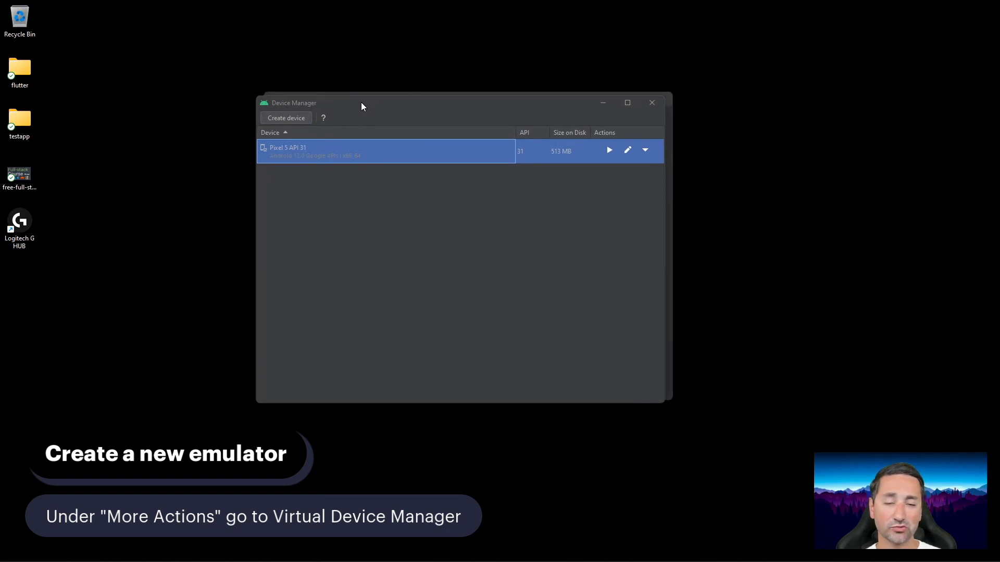